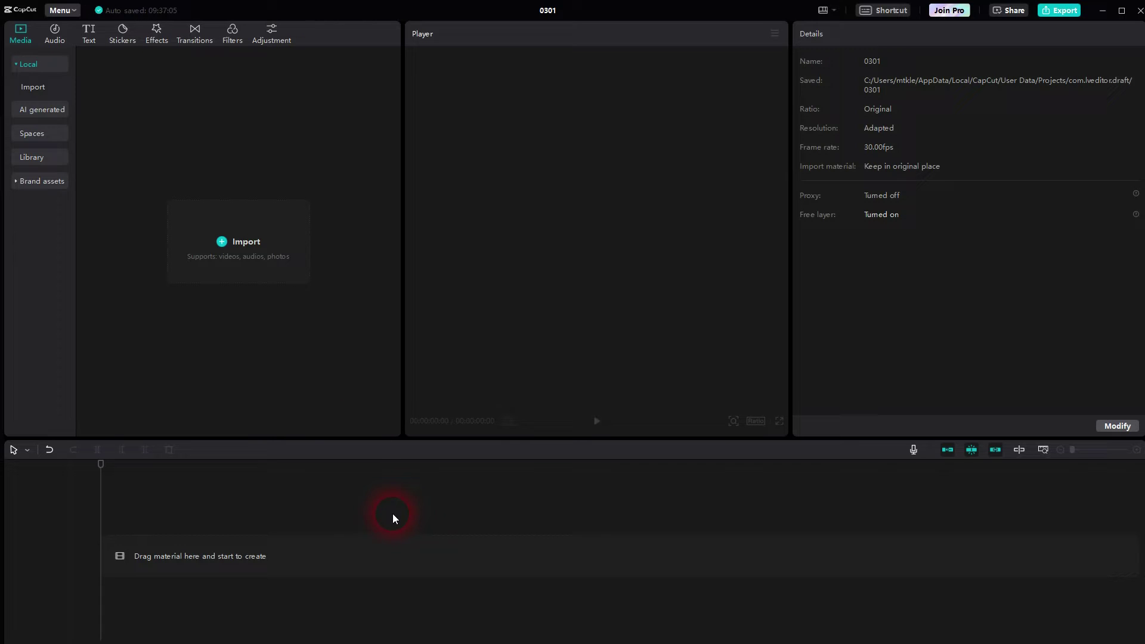
Keep the default workspace layout and open the stock media Library
{"action": "left_click", "coordinate": [822, 10]}
{"action": "left_click", "coordinate": [871, 33]}
{"action": "left_click", "coordinate": [28, 159]}
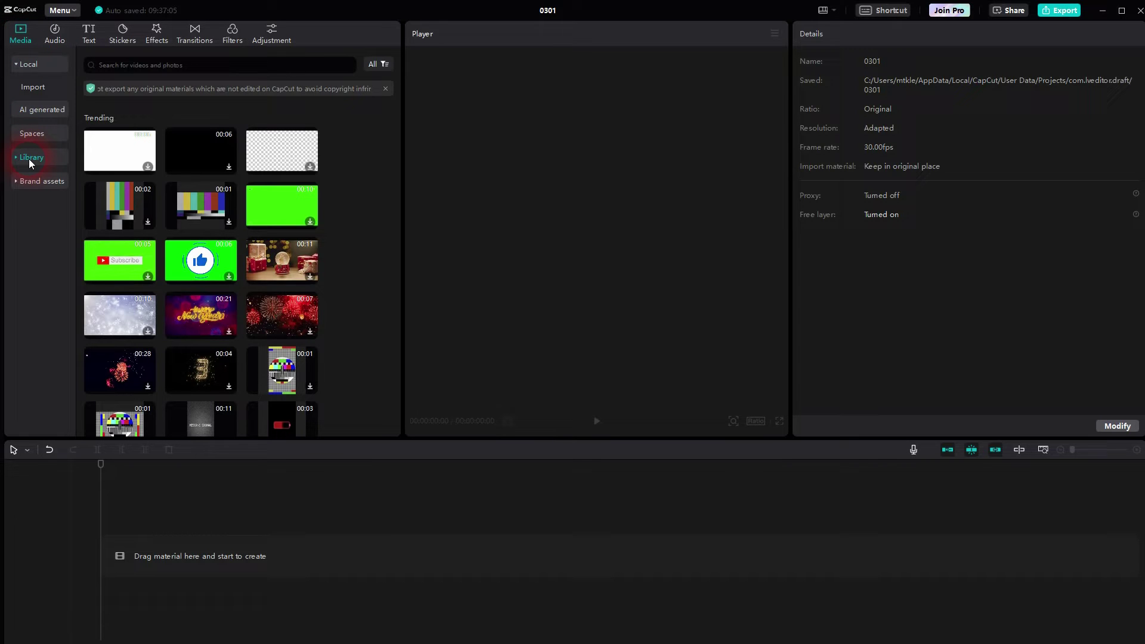
{"action": "left_click", "coordinate": [377, 250]}
Expand the Library categories, choose Background and scroll past the plain colour clips
{"action": "left_click", "coordinate": [29, 157]}
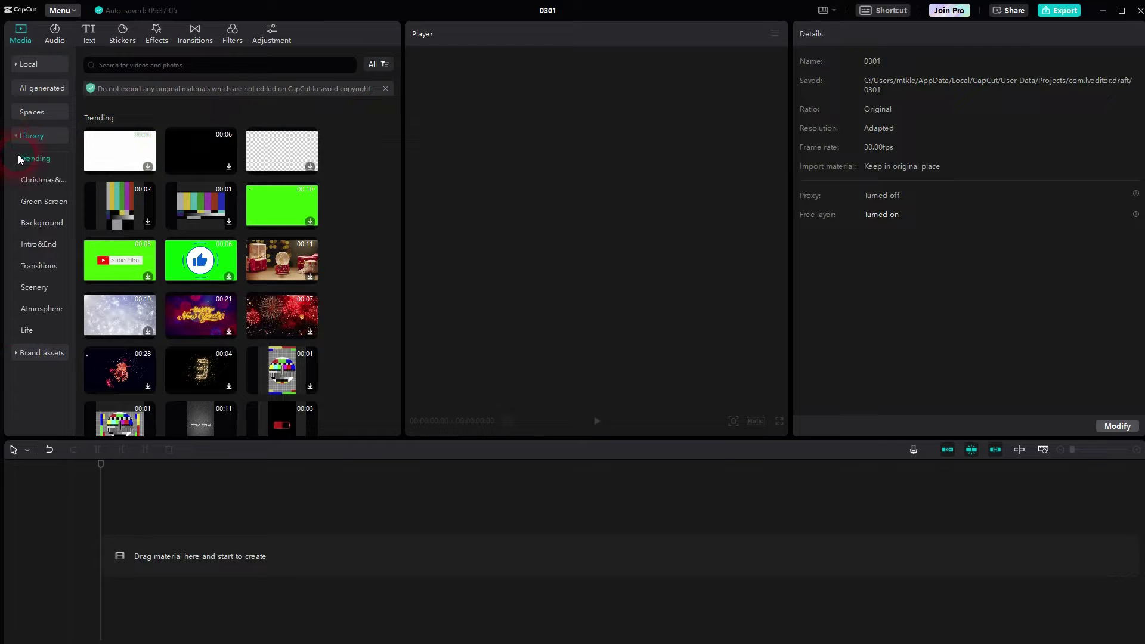
{"action": "left_click", "coordinate": [36, 247]}
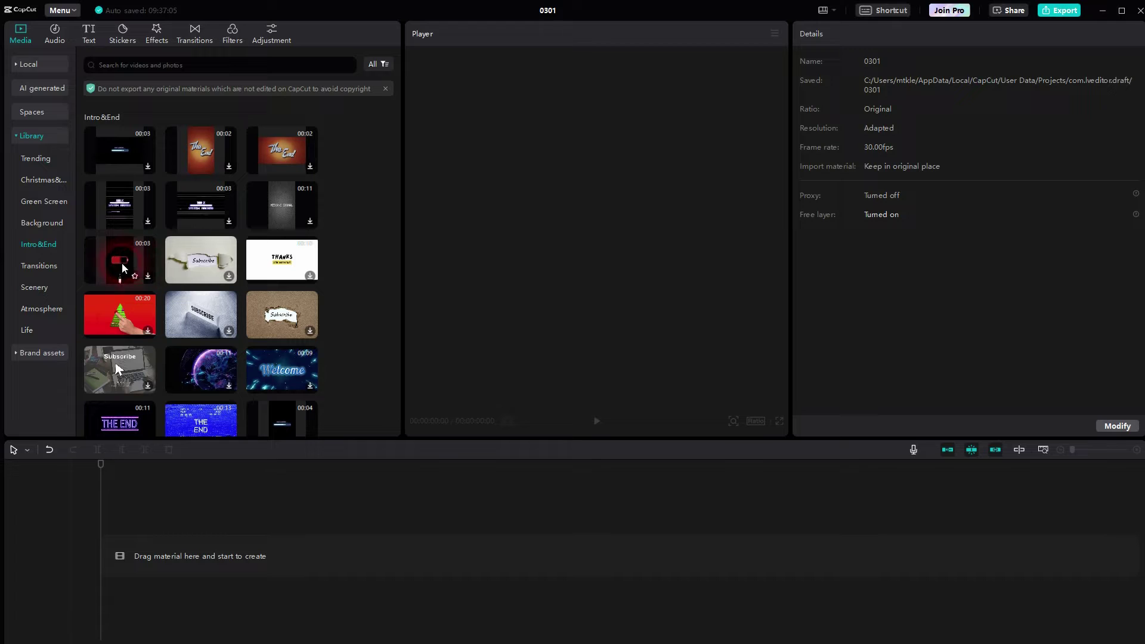
{"action": "left_click", "coordinate": [34, 179]}
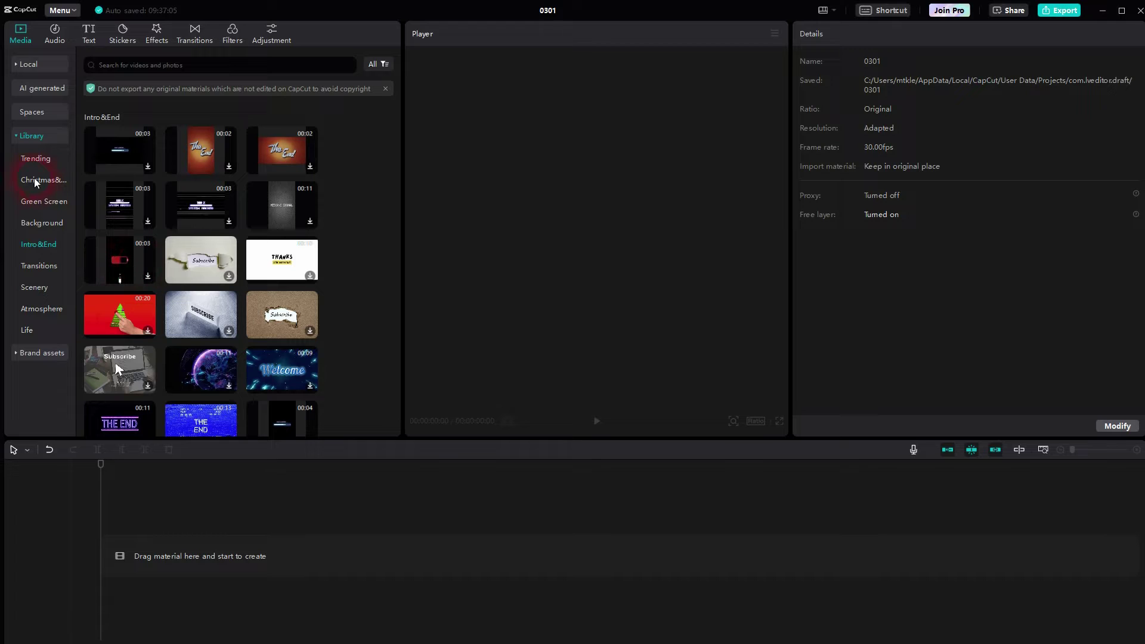
{"action": "left_click", "coordinate": [45, 223]}
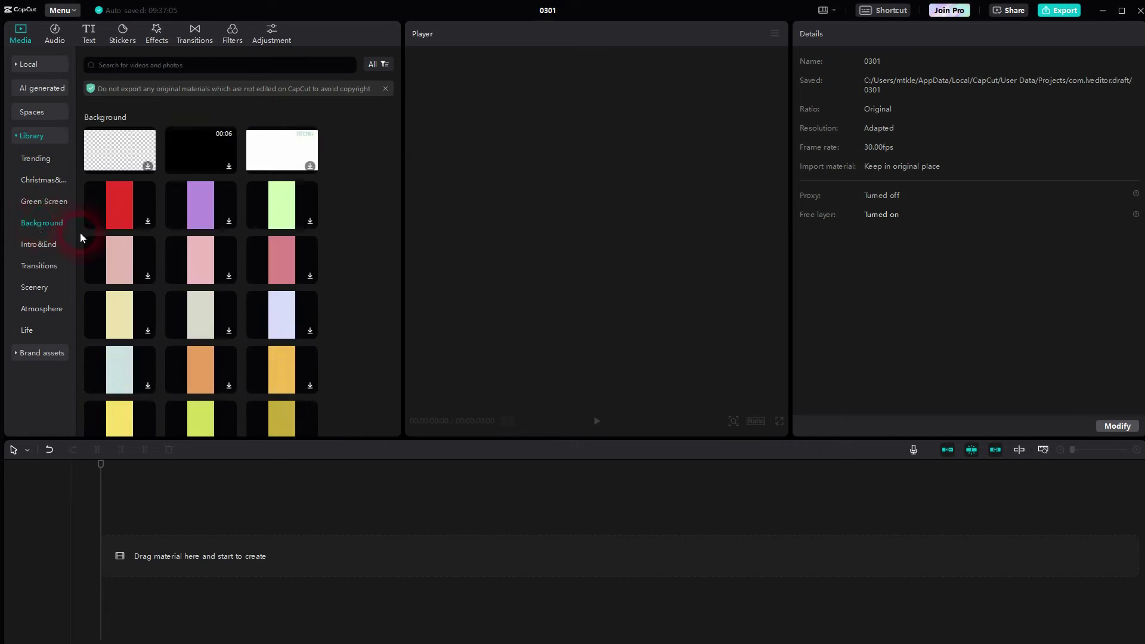
{"action": "scroll", "coordinate": [222, 259], "scroll_direction": "down", "scroll_amount": 10}
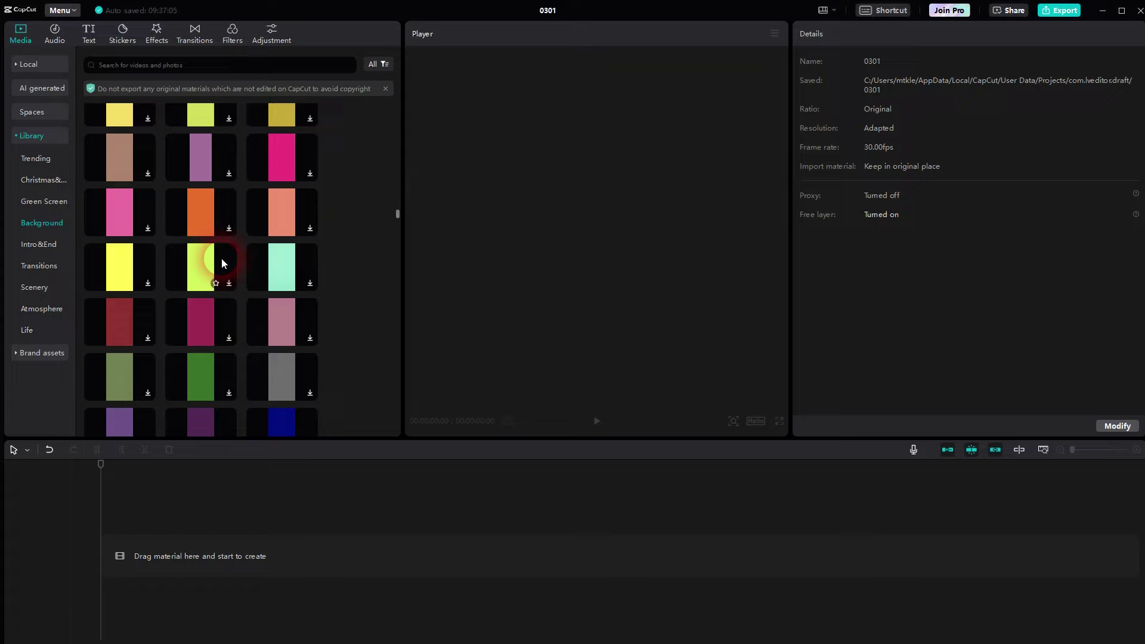
{"action": "scroll", "coordinate": [217, 260], "scroll_direction": "down", "scroll_amount": 1}
{"action": "scroll", "coordinate": [227, 194], "scroll_direction": "up", "scroll_amount": 3}
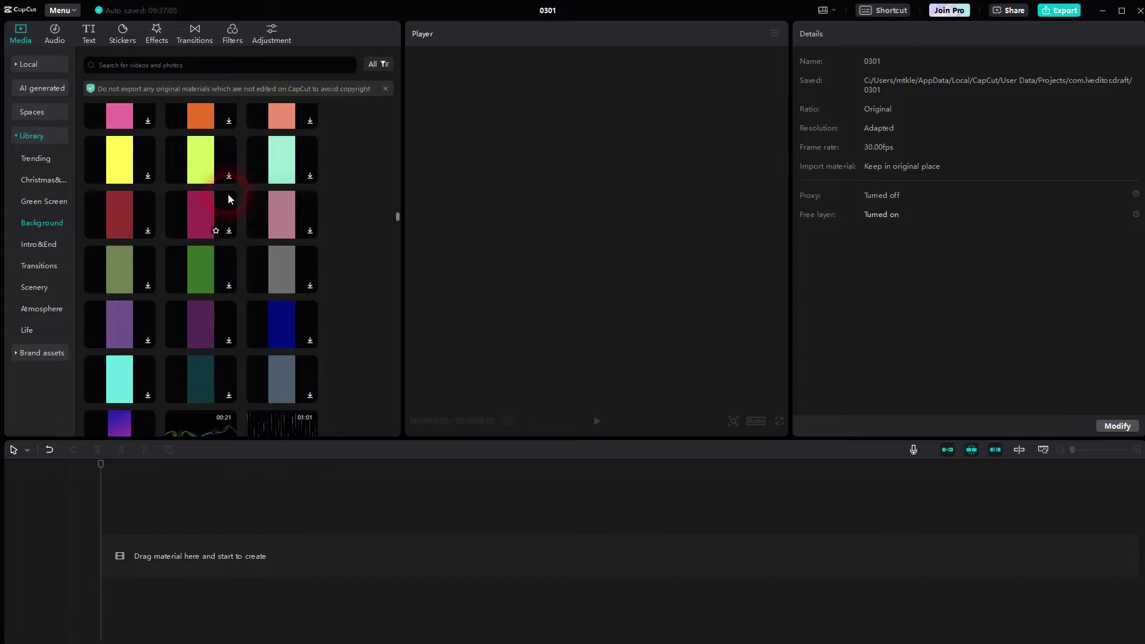
{"action": "scroll", "coordinate": [209, 210], "scroll_direction": "down", "scroll_amount": 4}
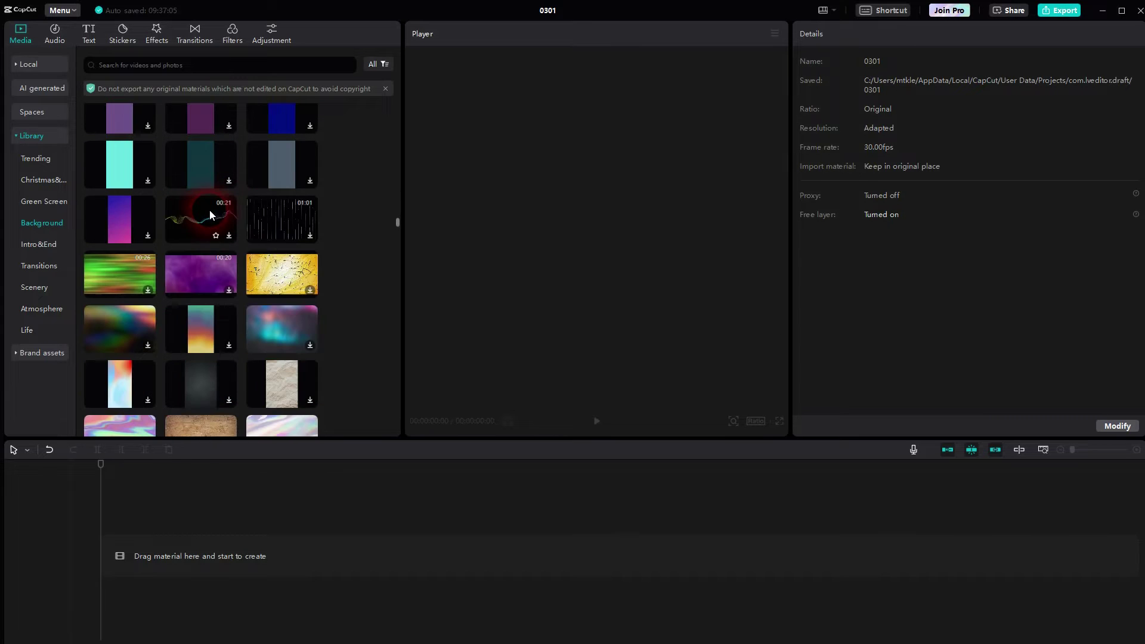
Place the yellow cracked background on the timeline, trying ratio 16:9 then Original
{"action": "left_click", "coordinate": [311, 291]}
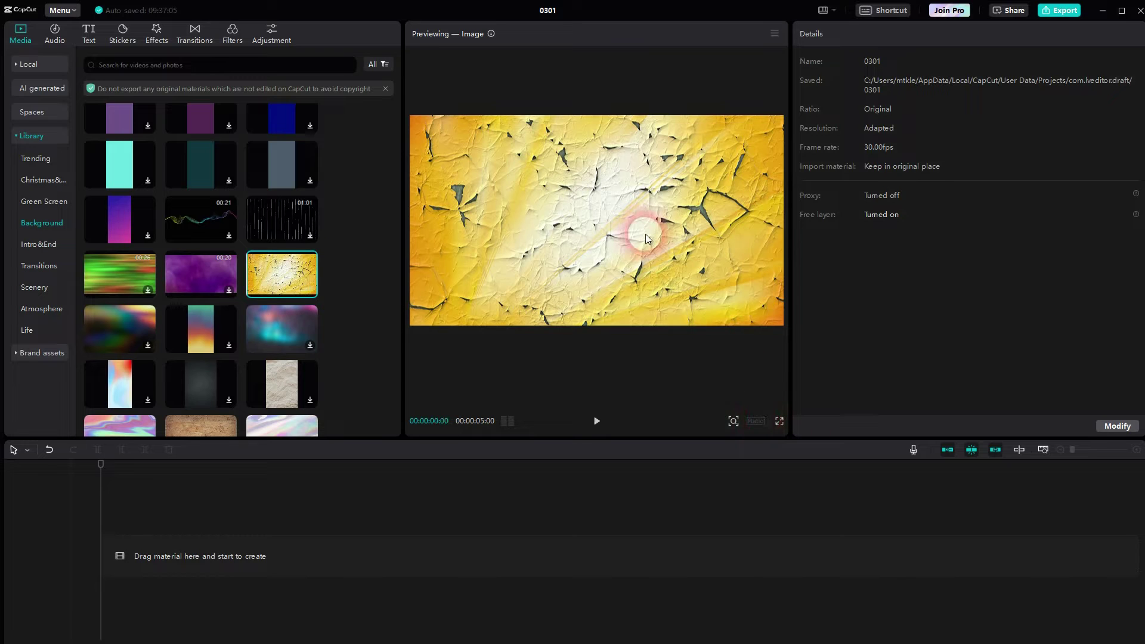
{"action": "left_click_drag", "start_coordinate": [307, 288], "coordinate": [613, 496]}
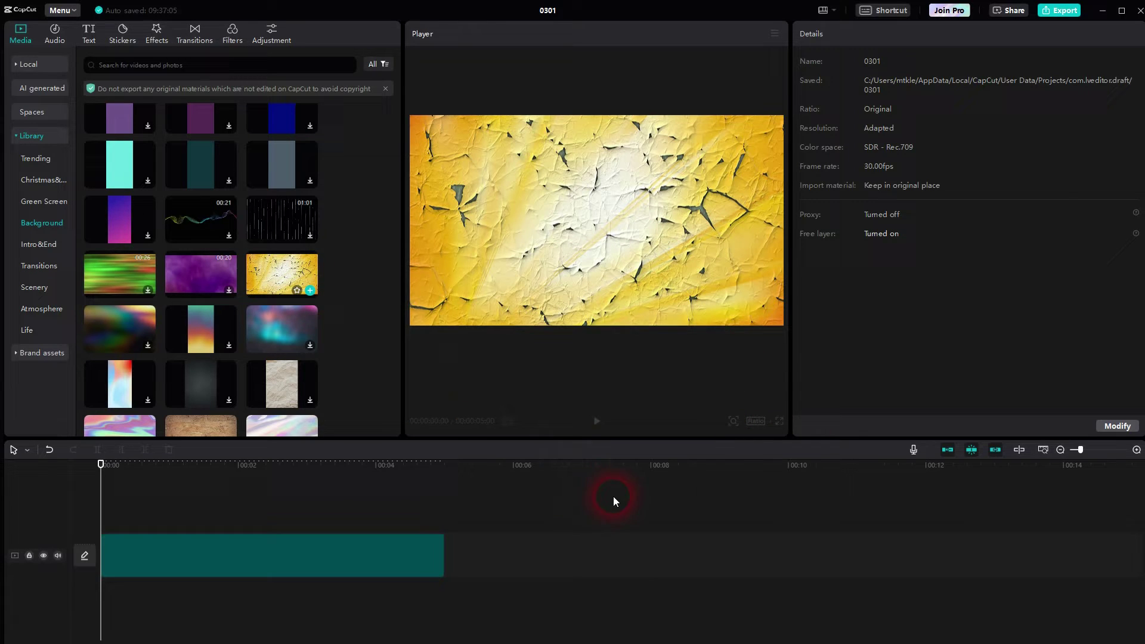
{"action": "left_click", "coordinate": [756, 421]}
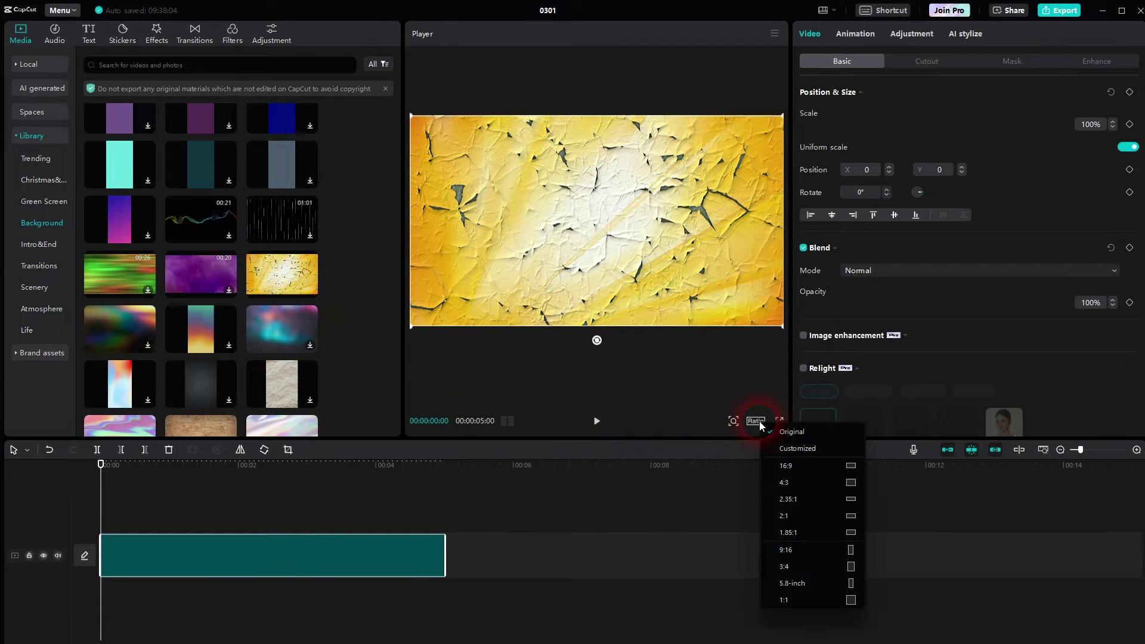
{"action": "left_click", "coordinate": [806, 465]}
{"action": "left_click", "coordinate": [757, 421]}
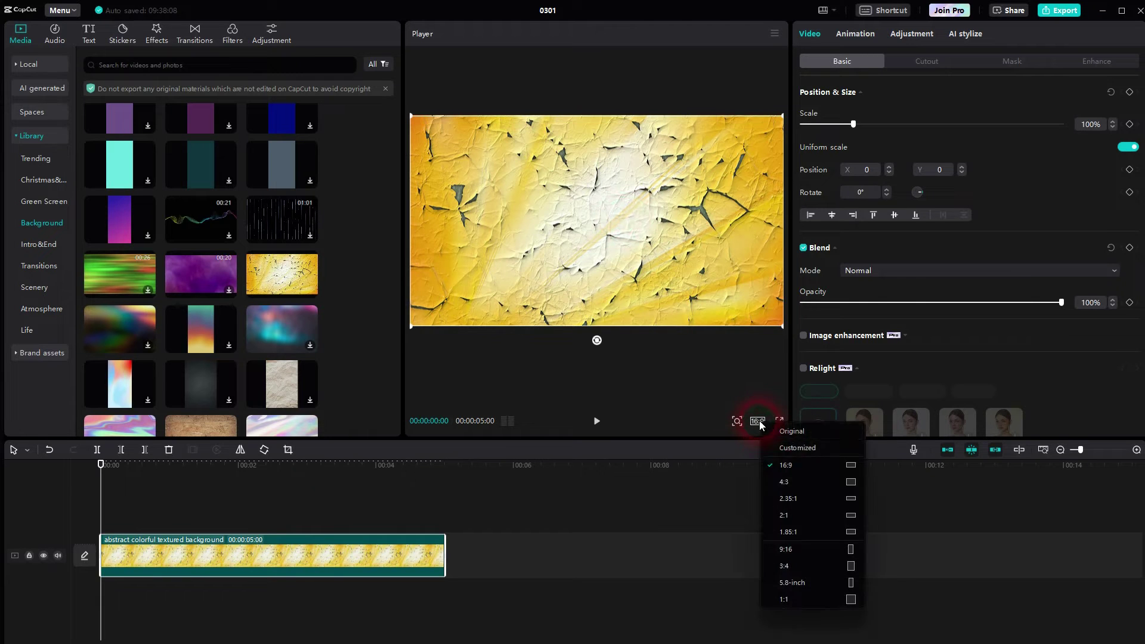
{"action": "left_click", "coordinate": [798, 433]}
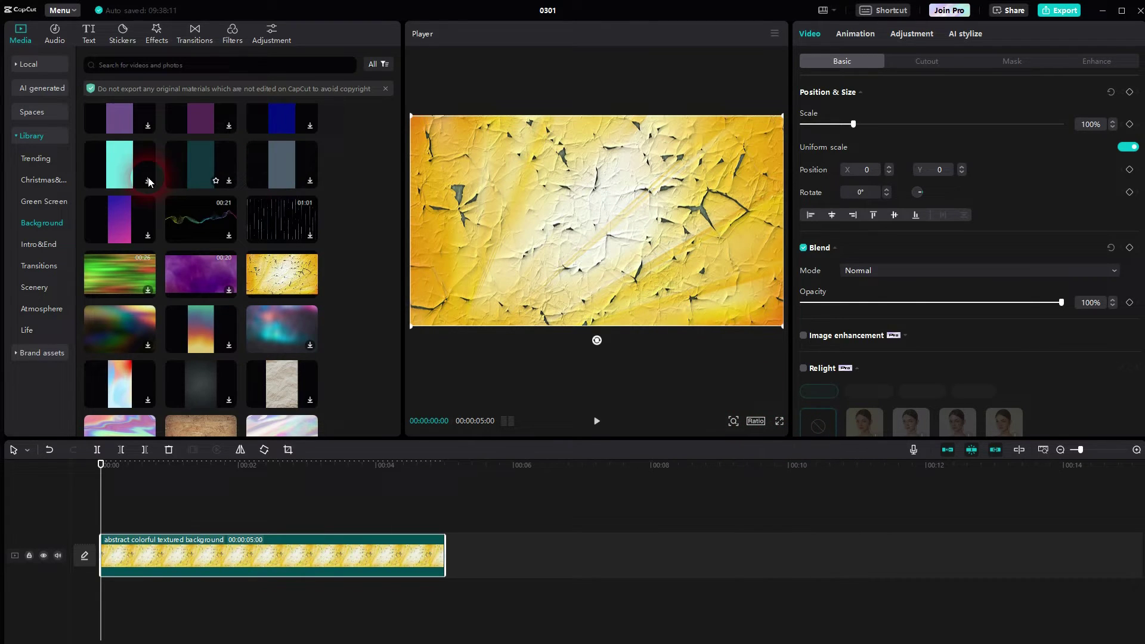
Add the solid dark blue background onto a track above the yellow clip
{"action": "scroll", "coordinate": [177, 205], "scroll_direction": "up", "scroll_amount": 3}
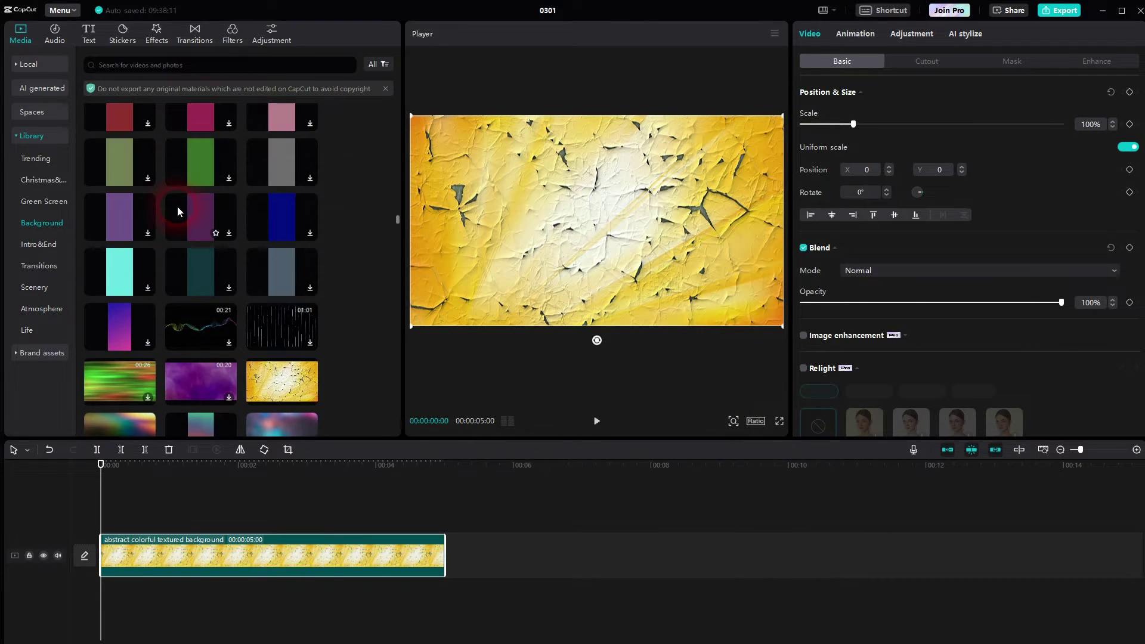
{"action": "left_click", "coordinate": [310, 233]}
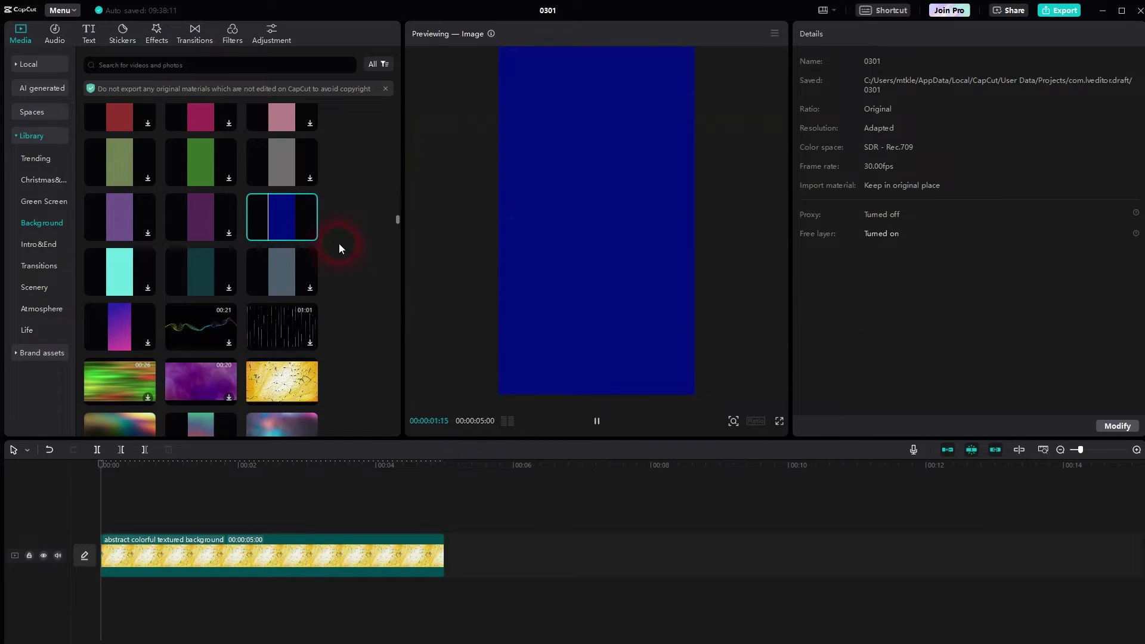
{"action": "left_click", "coordinate": [310, 233]}
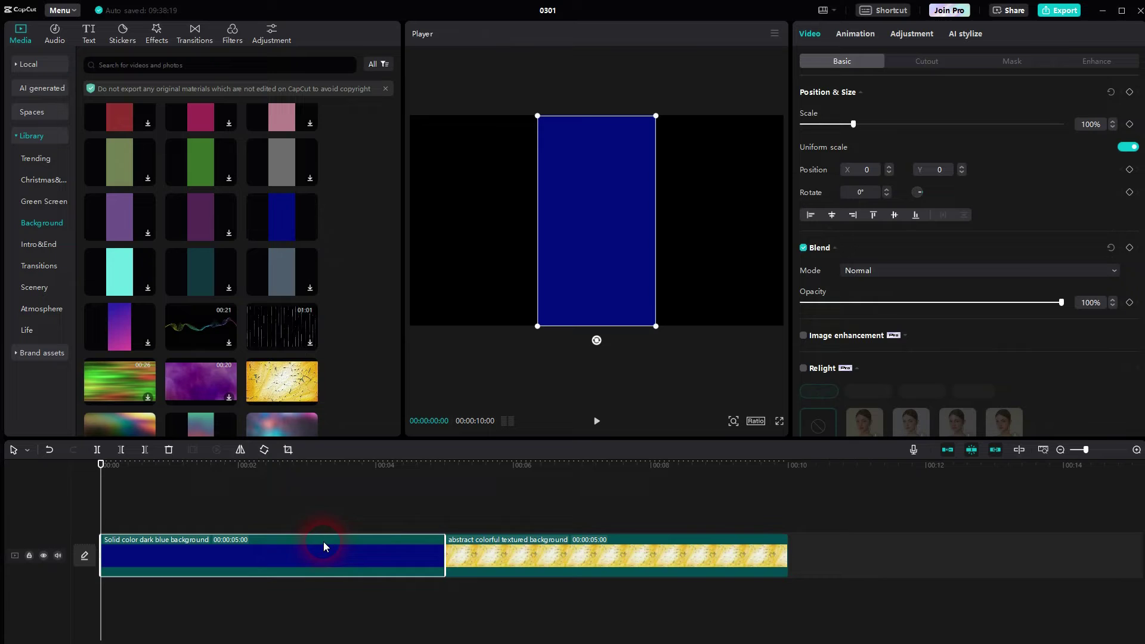
{"action": "left_click_drag", "start_coordinate": [323, 541], "coordinate": [317, 495]}
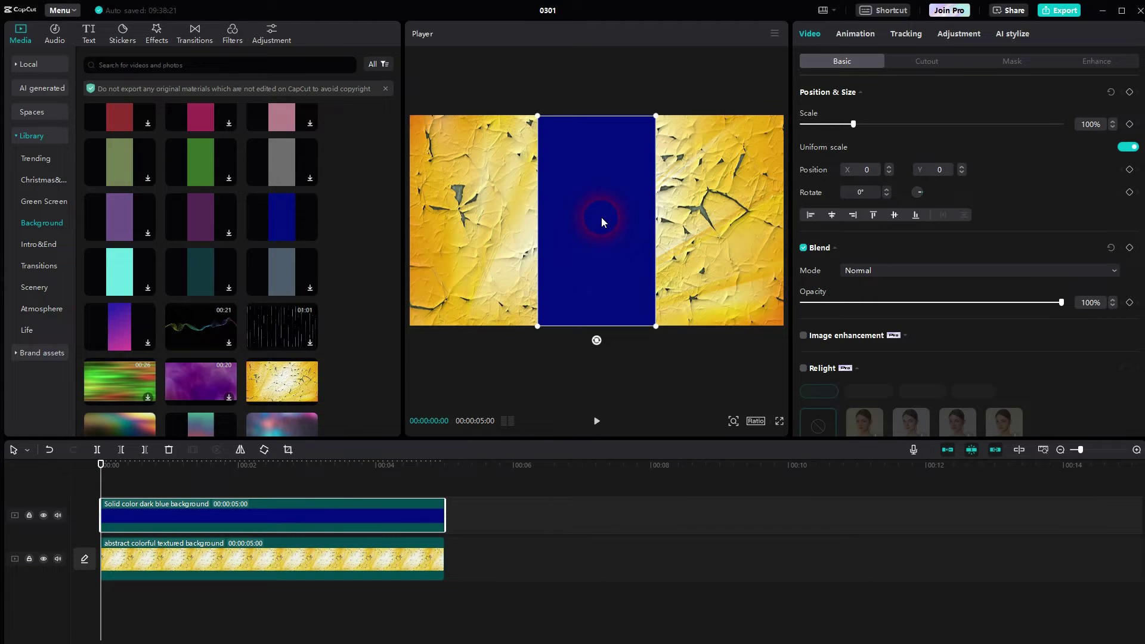
Rotate the blue clip -90° and enlarge it to fill the player frame
{"action": "left_click_drag", "start_coordinate": [597, 340], "coordinate": [715, 223]}
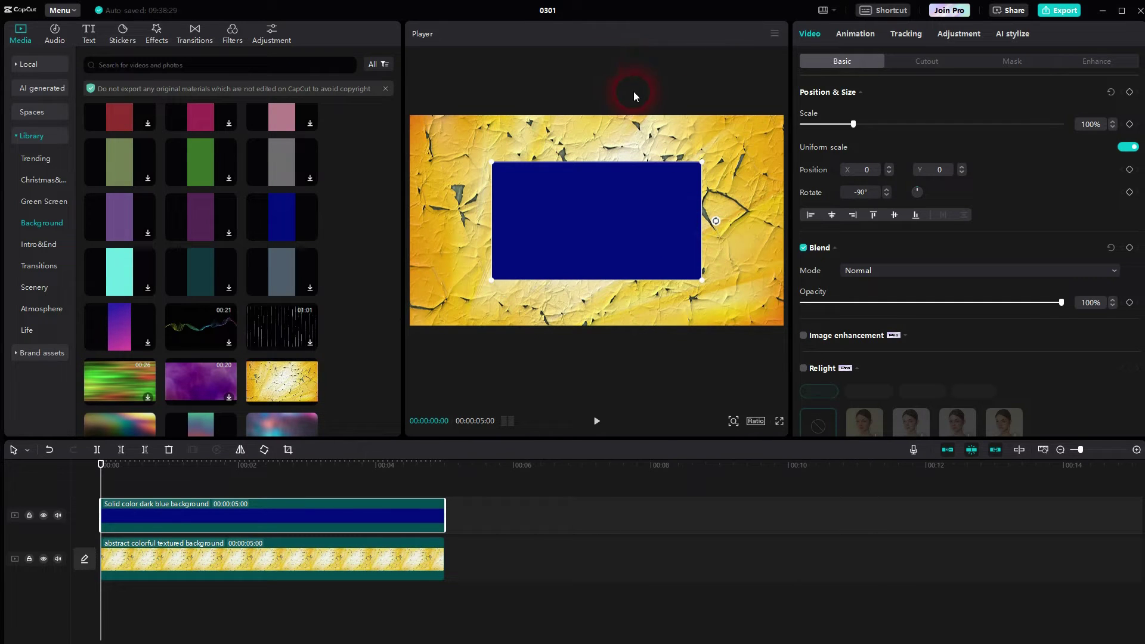
{"action": "left_click_drag", "start_coordinate": [702, 162], "coordinate": [811, 91]}
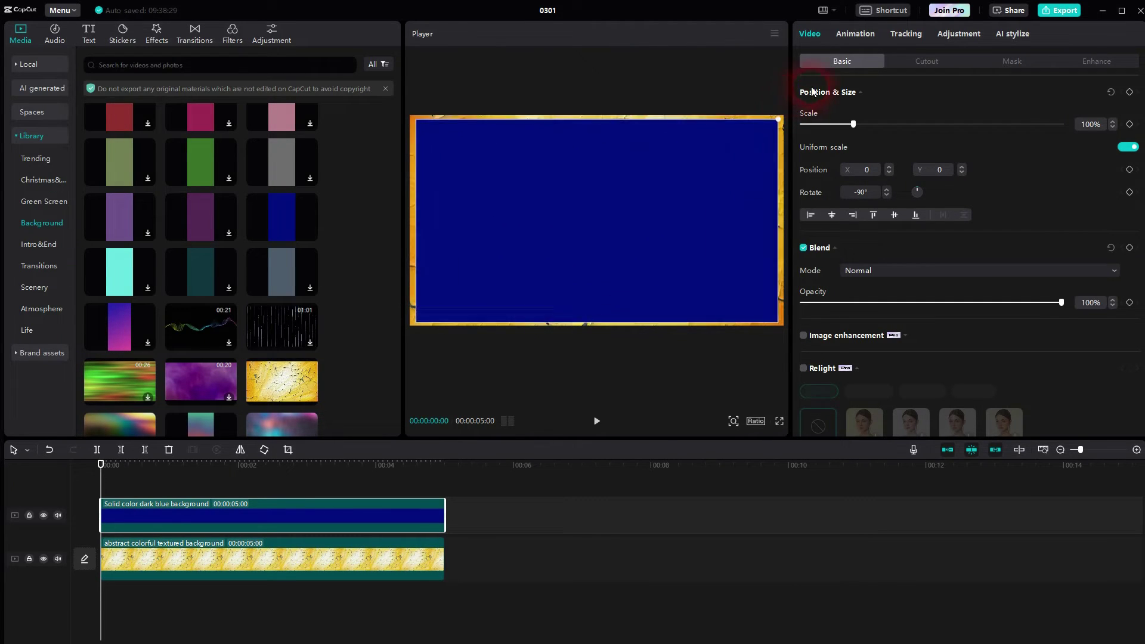
{"action": "left_click", "coordinate": [566, 87]}
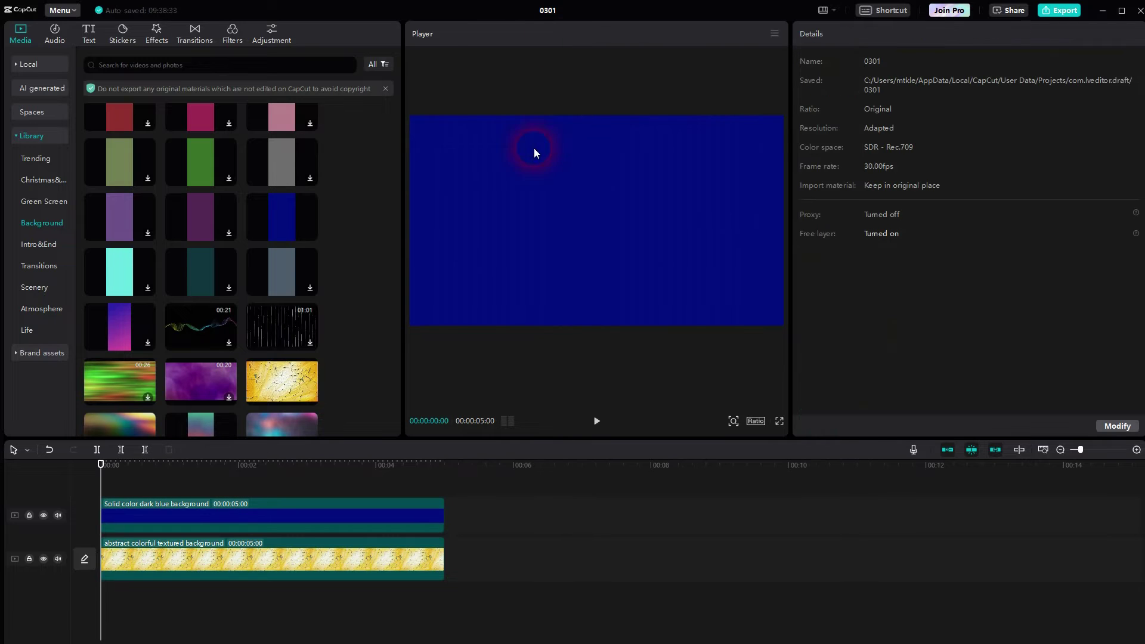
{"action": "scroll", "coordinate": [231, 217], "scroll_direction": "down", "scroll_amount": 10}
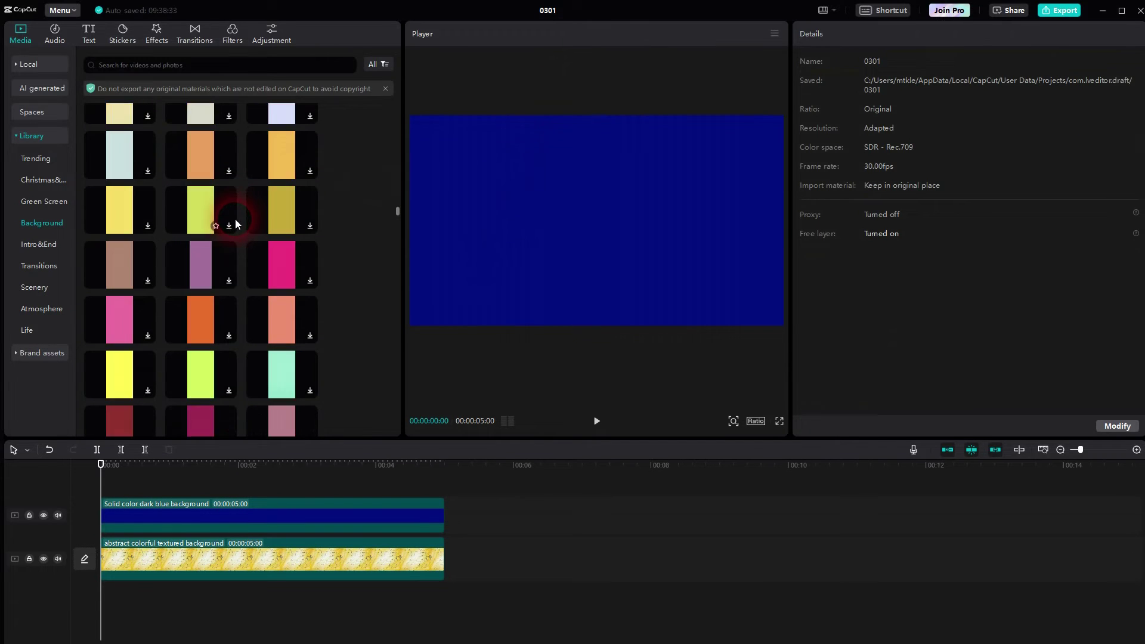
{"action": "scroll", "coordinate": [246, 224], "scroll_direction": "up", "scroll_amount": 4}
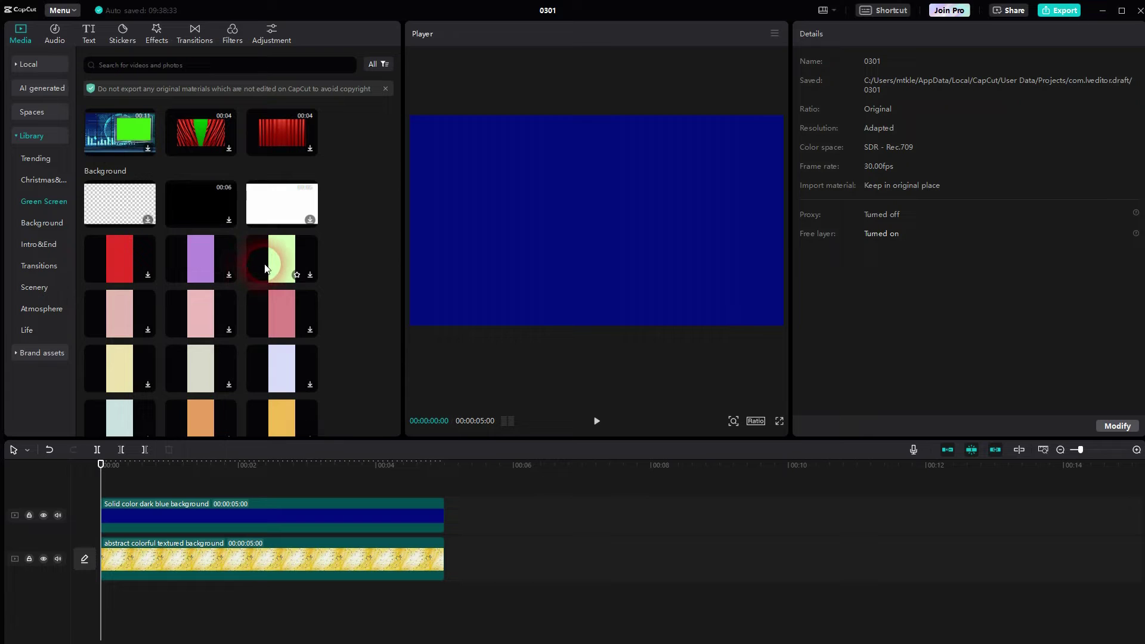
{"action": "left_click", "coordinate": [264, 553]}
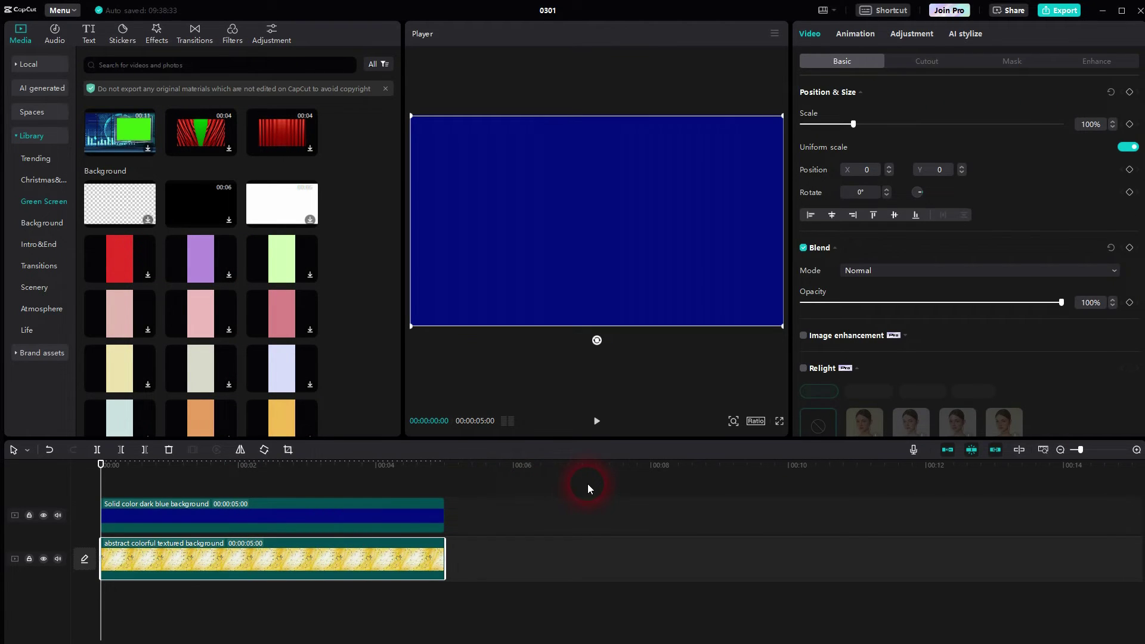
{"action": "key", "text": "Delete"}
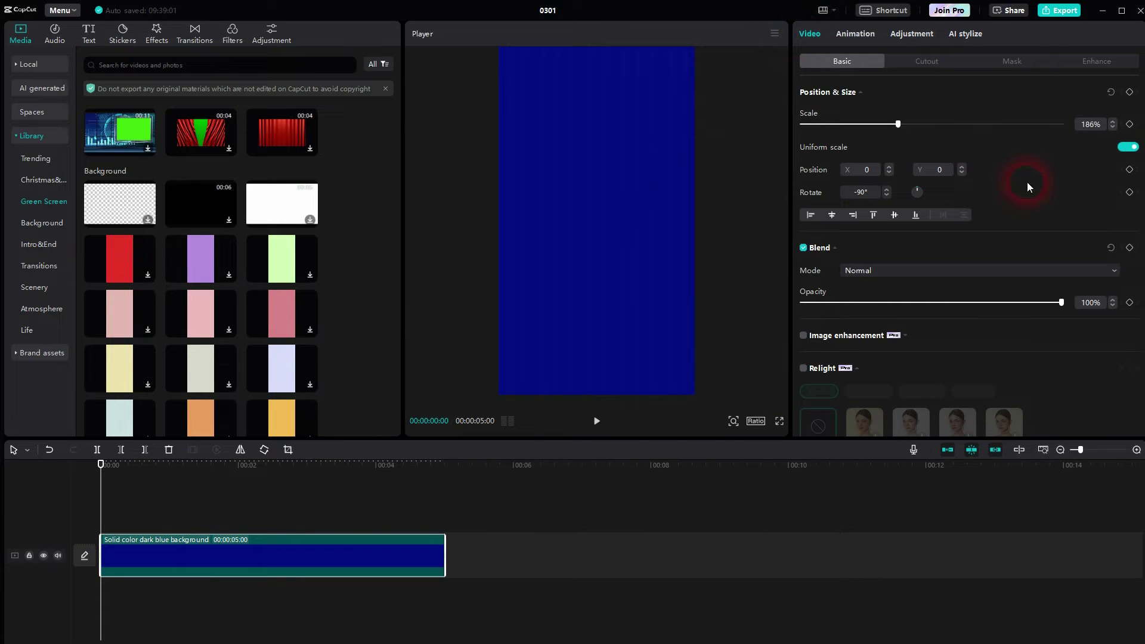
{"action": "scroll", "coordinate": [1027, 181], "scroll_direction": "down", "scroll_amount": 3}
{"action": "scroll", "coordinate": [832, 400], "scroll_direction": "up", "scroll_amount": 1}
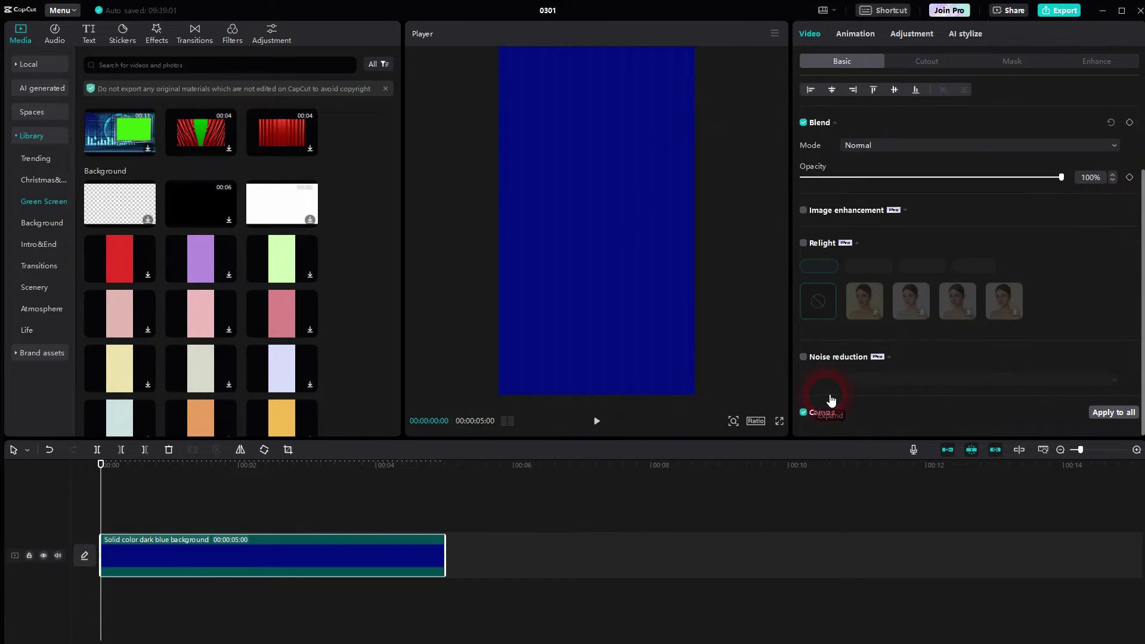
{"action": "left_click", "coordinate": [829, 413]}
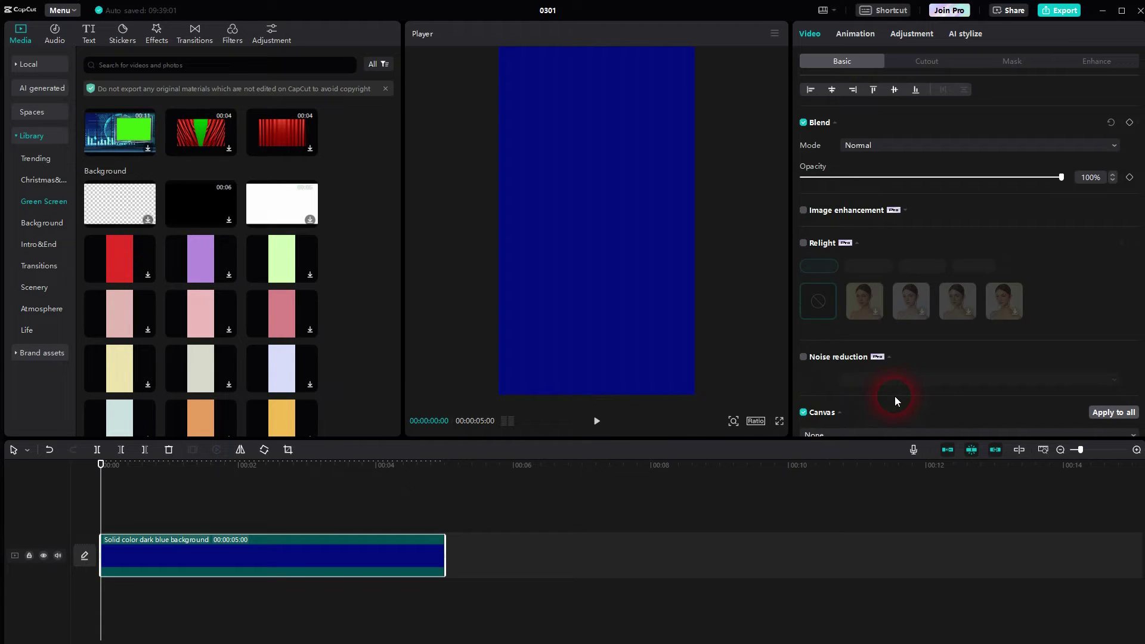
{"action": "scroll", "coordinate": [894, 396], "scroll_direction": "down", "scroll_amount": 1}
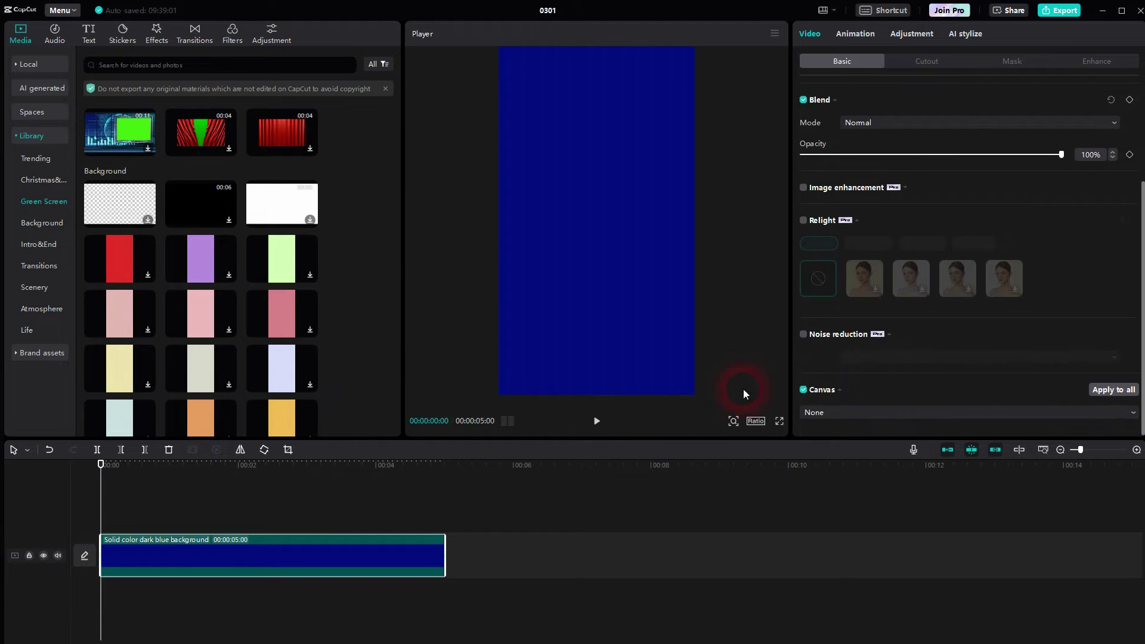
{"action": "left_click", "coordinate": [310, 278]}
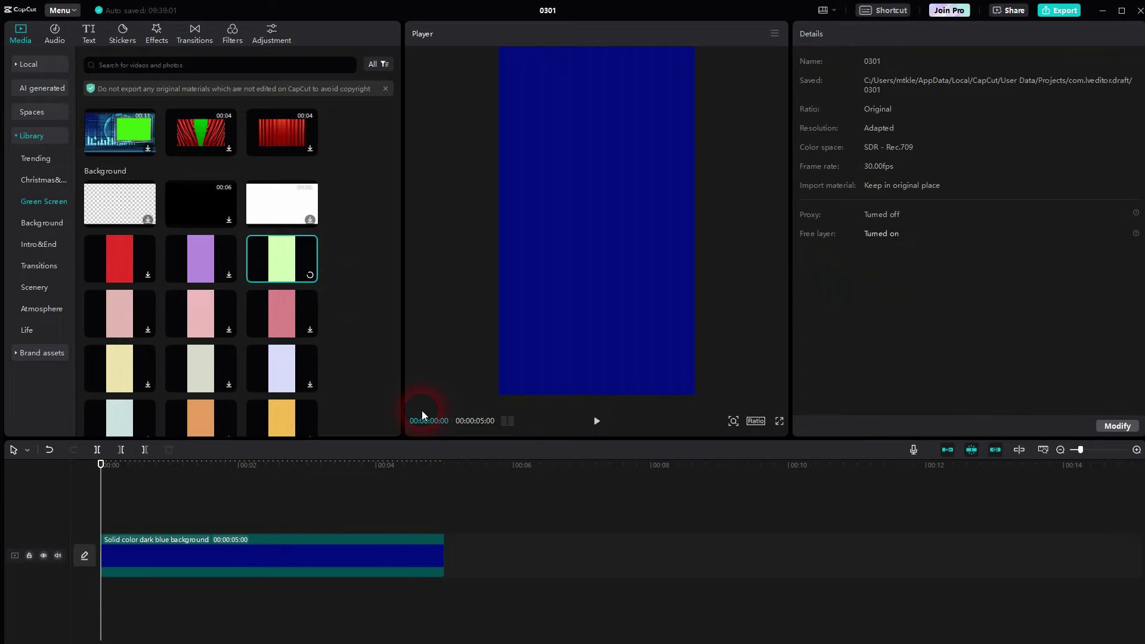
{"action": "left_click", "coordinate": [306, 266]}
{"action": "left_click_drag", "start_coordinate": [306, 267], "coordinate": [359, 520]}
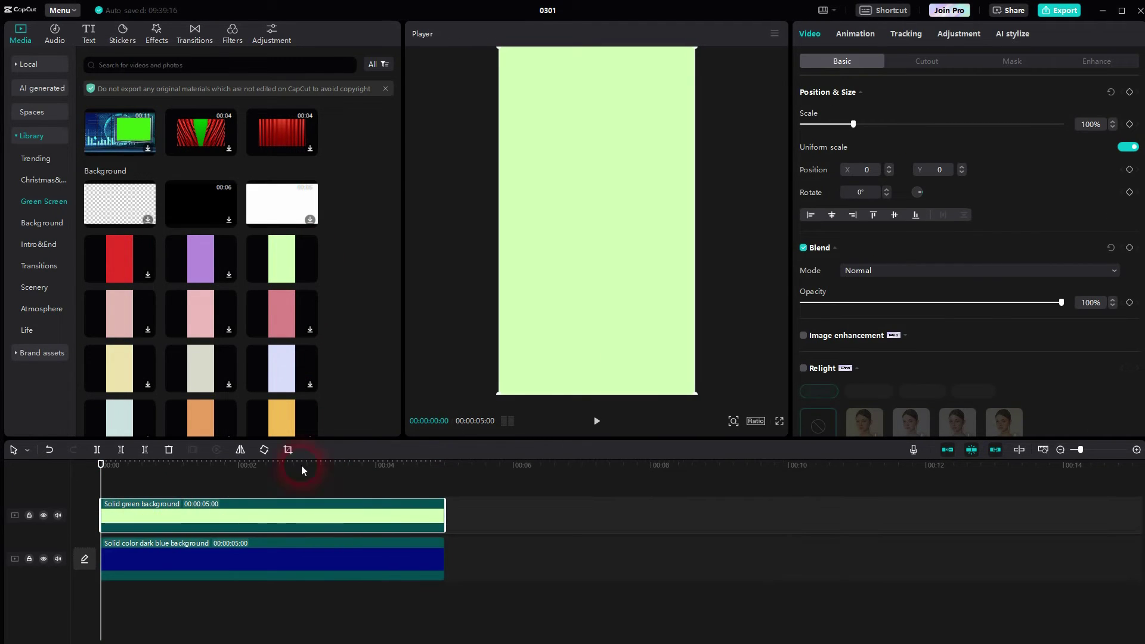
{"action": "scroll", "coordinate": [1007, 237], "scroll_direction": "down", "scroll_amount": 2}
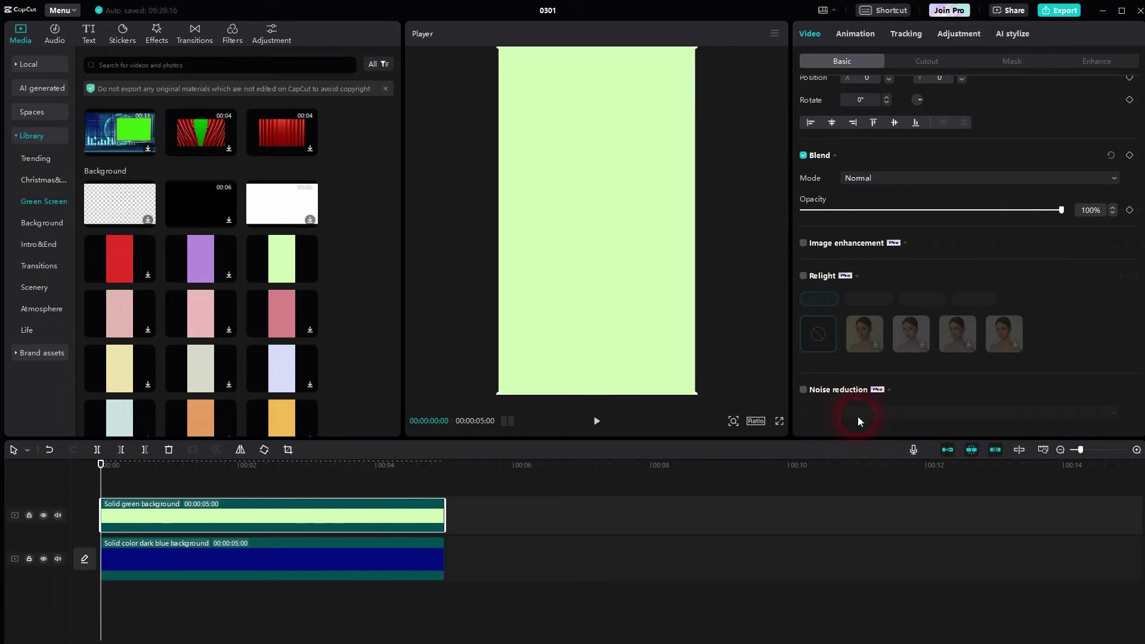
{"action": "left_click", "coordinate": [161, 561]}
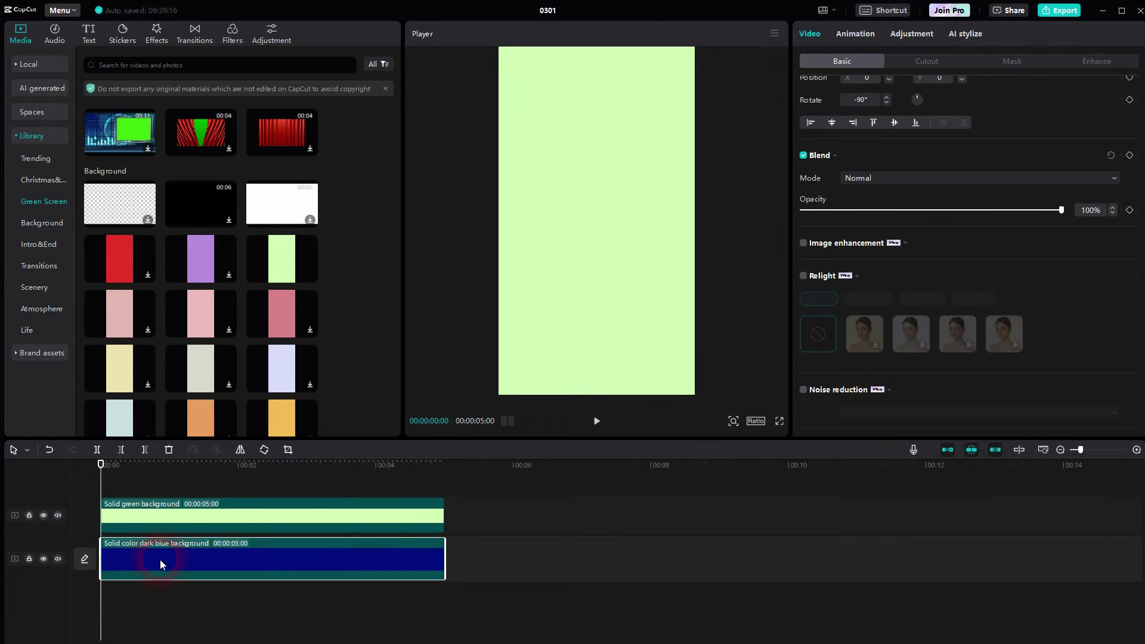
{"action": "scroll", "coordinate": [951, 326], "scroll_direction": "down", "scroll_amount": 2}
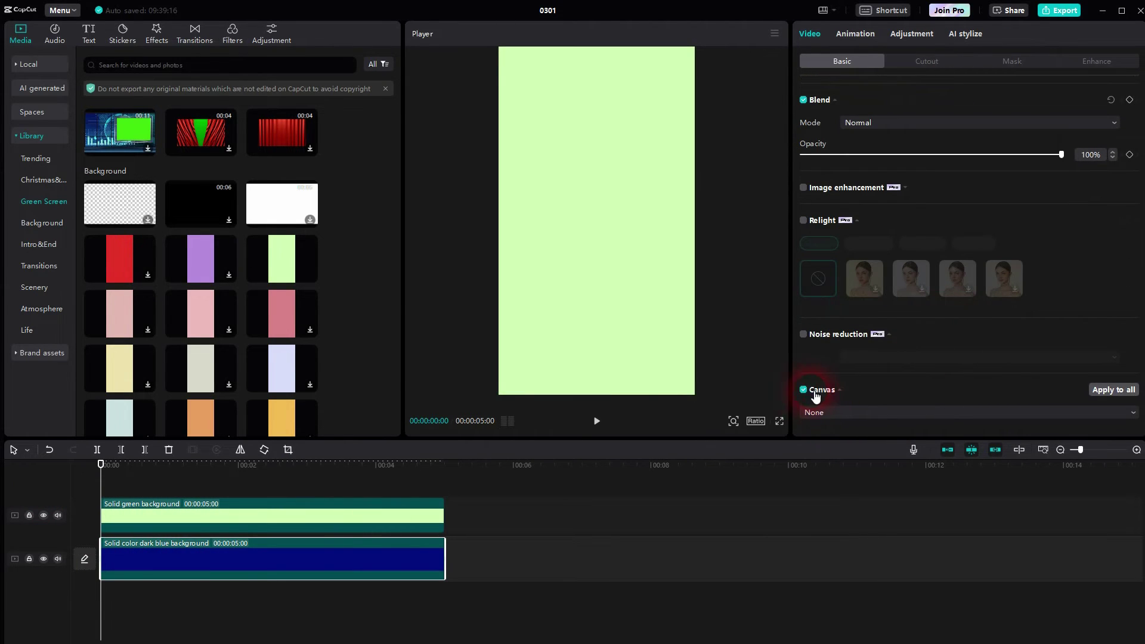
Delete the green background clip and select the dark blue clip
{"action": "left_click", "coordinate": [259, 521]}
{"action": "key", "text": "Delete"}
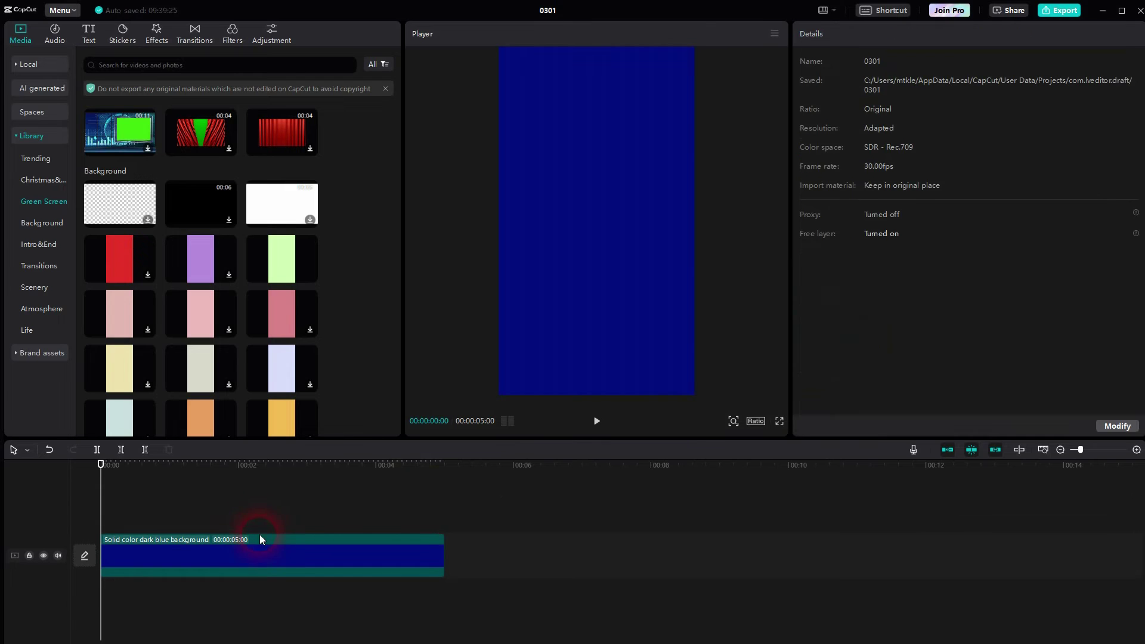
{"action": "left_click", "coordinate": [260, 559]}
Set the blue clip's canvas to a solid Color fill, first light cyan
{"action": "scroll", "coordinate": [992, 304], "scroll_direction": "down", "scroll_amount": 5}
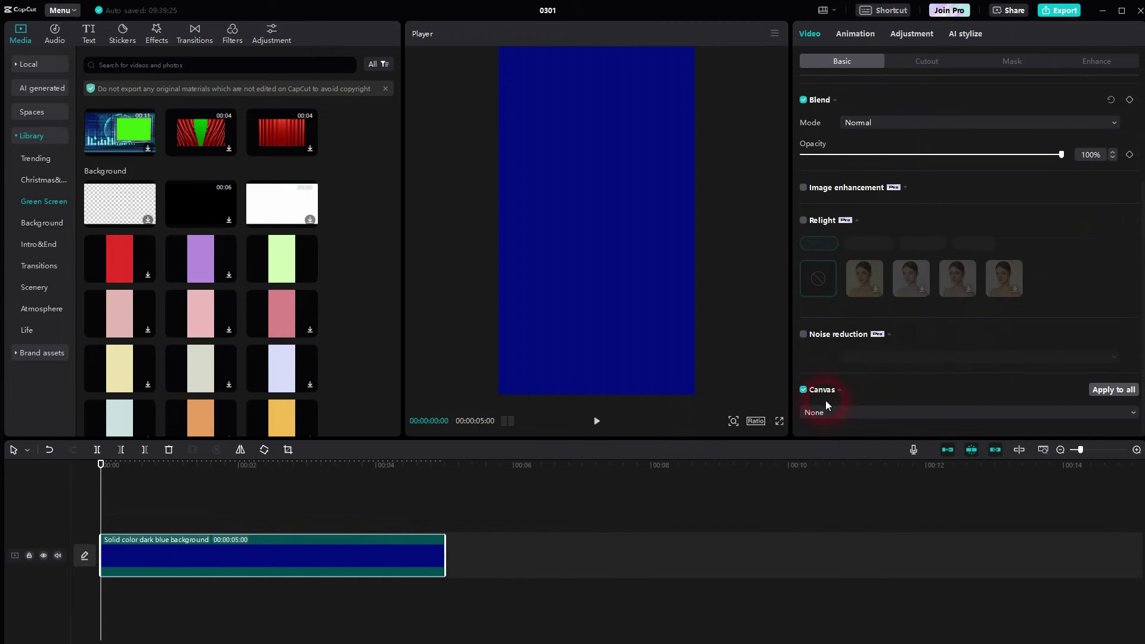
{"action": "left_click", "coordinate": [841, 391]}
{"action": "left_click", "coordinate": [859, 410]}
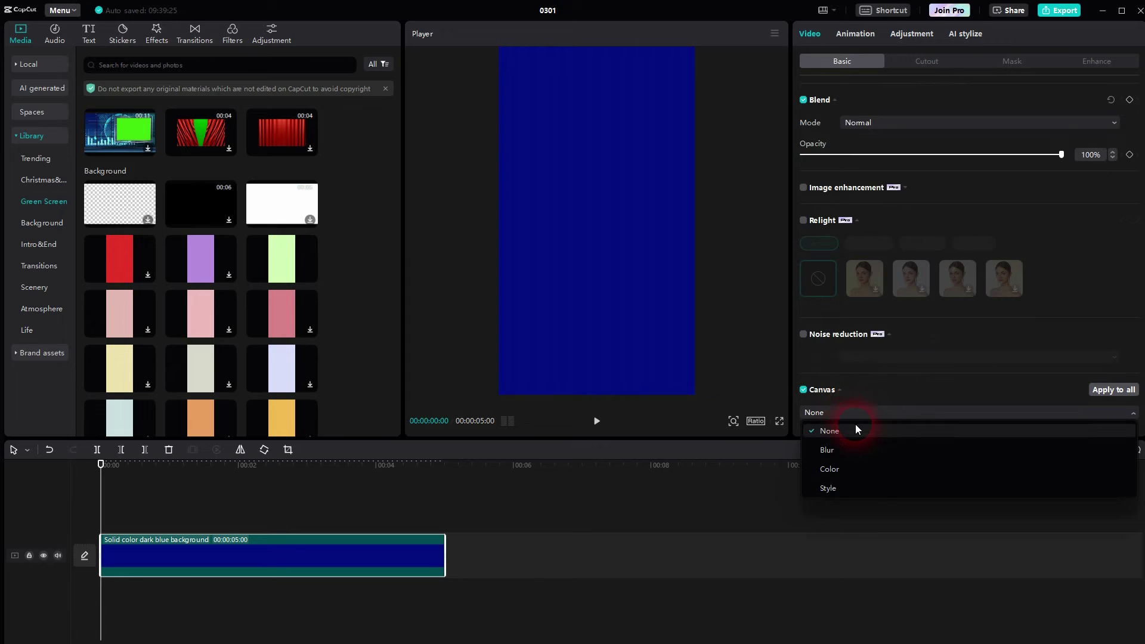
{"action": "left_click", "coordinate": [860, 473]}
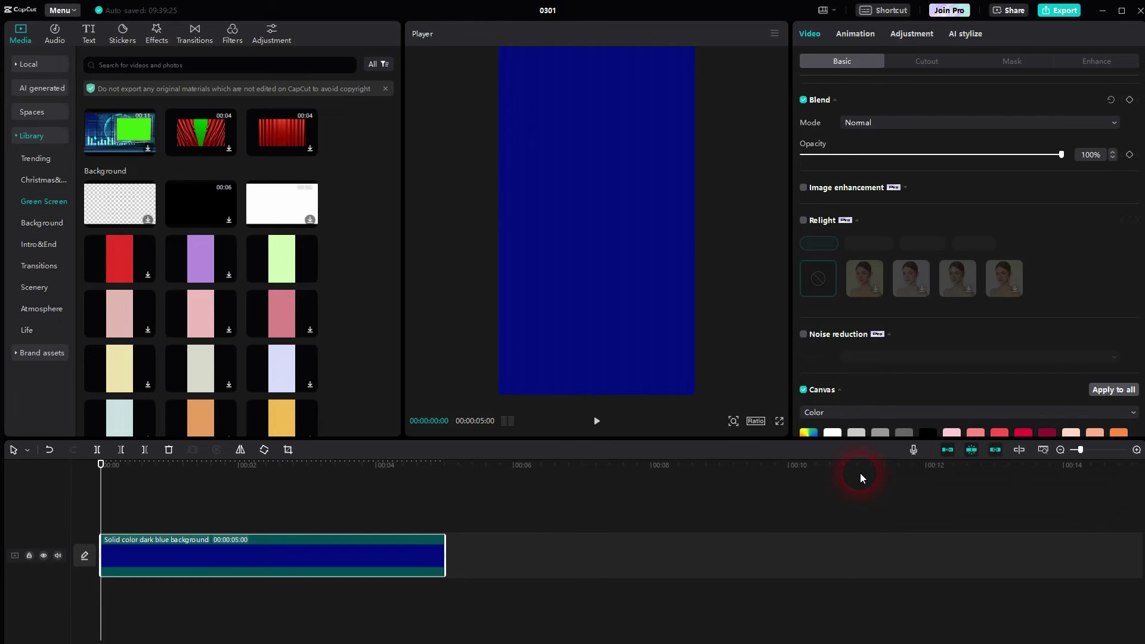
{"action": "scroll", "coordinate": [903, 396], "scroll_direction": "down", "scroll_amount": 5}
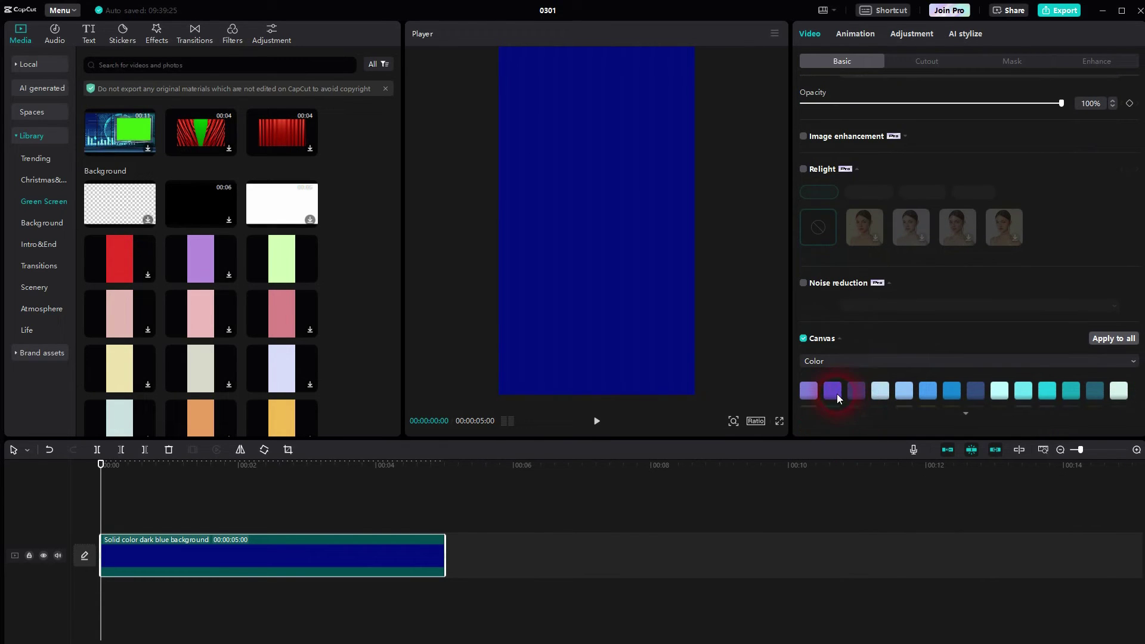
{"action": "left_click", "coordinate": [1001, 389]}
Scale the blue clip to 85% and change the canvas colour to dark teal
{"action": "scroll", "coordinate": [1059, 261], "scroll_direction": "up", "scroll_amount": 3}
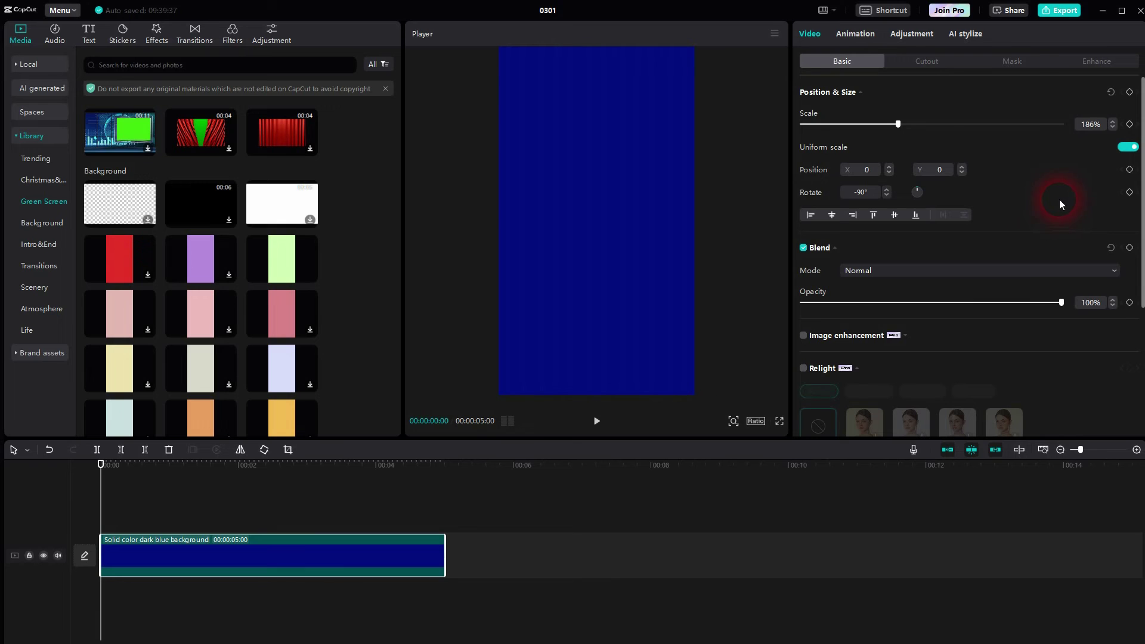
{"action": "left_click_drag", "start_coordinate": [898, 124], "coordinate": [828, 122]}
{"action": "scroll", "coordinate": [996, 316], "scroll_direction": "down", "scroll_amount": 3}
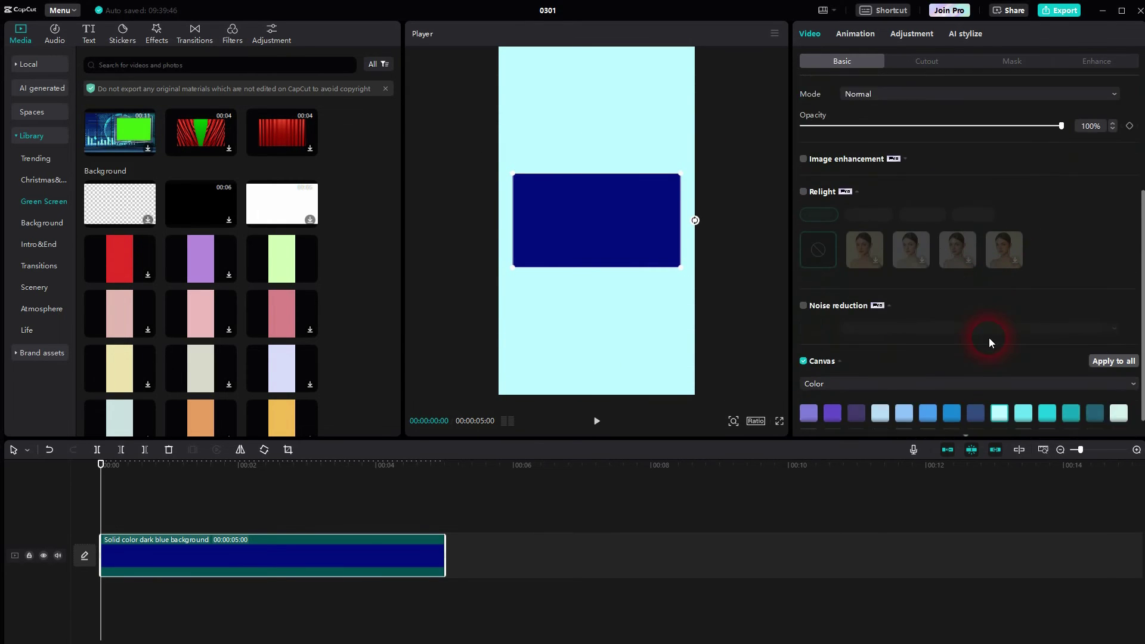
{"action": "left_click", "coordinate": [903, 390]}
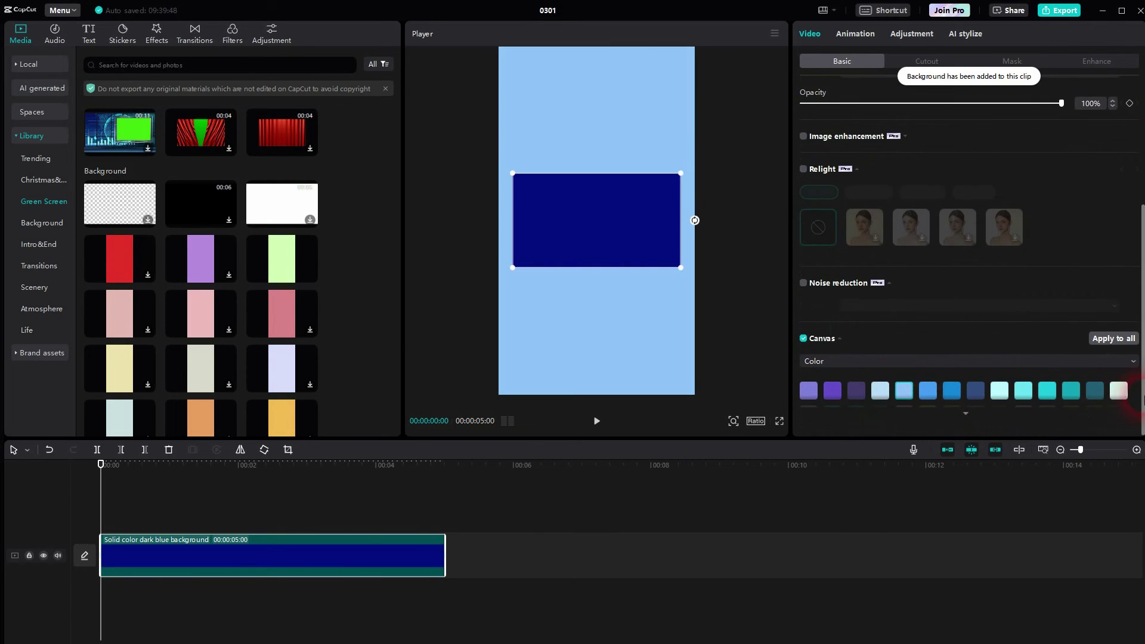
{"action": "left_click", "coordinate": [1095, 390]}
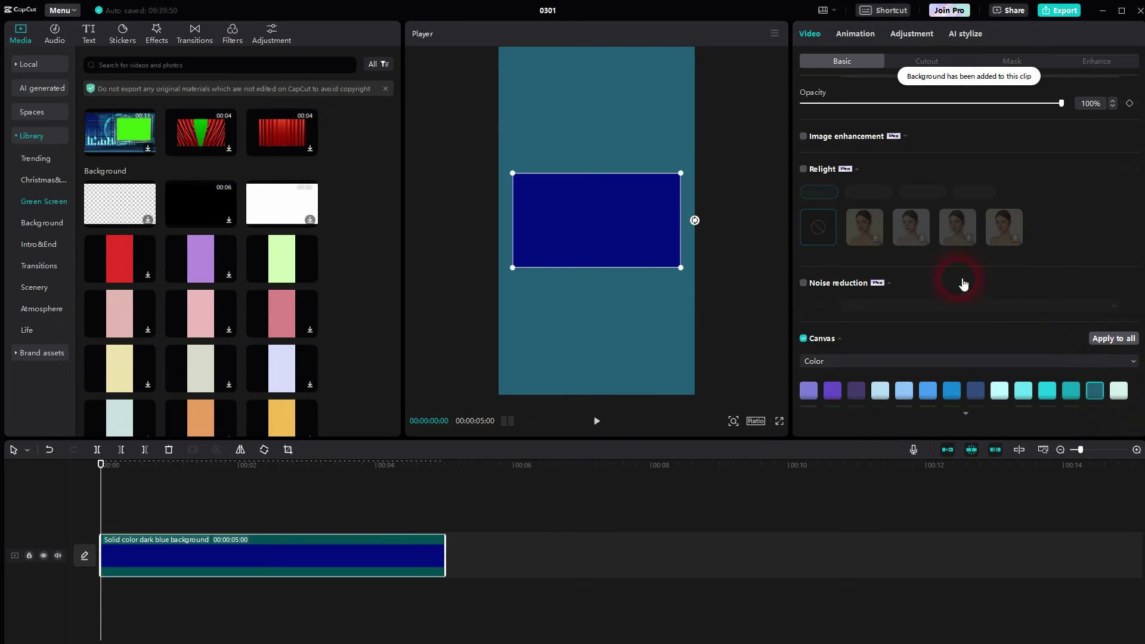
Set the ratio to 16:9 and move the blue rectangle below the frame
{"action": "left_click", "coordinate": [755, 421]}
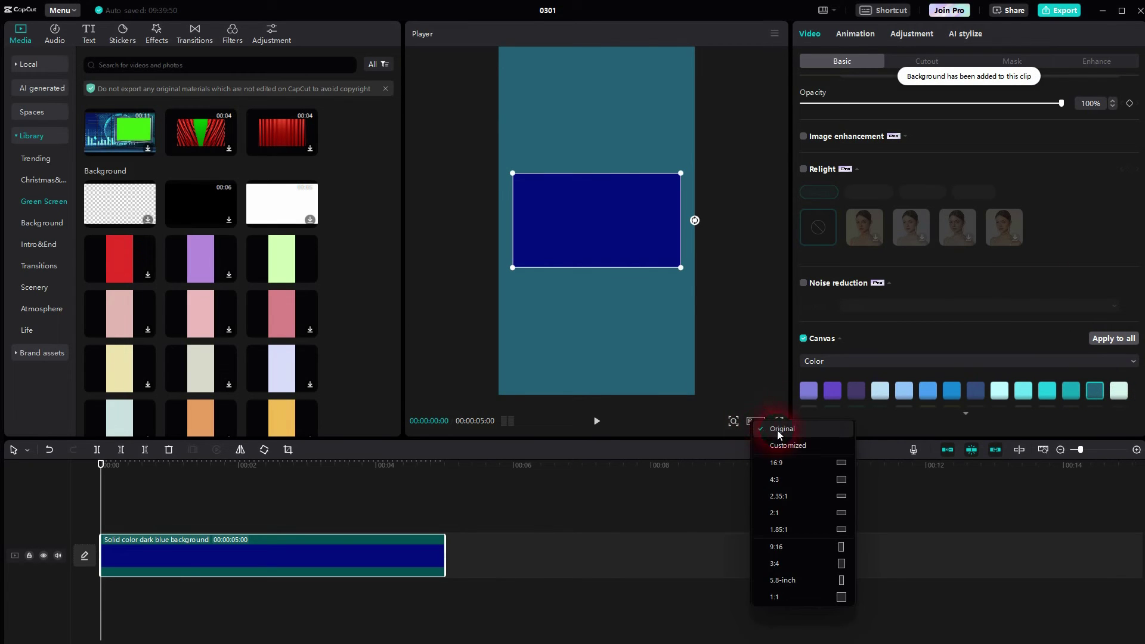
{"action": "left_click", "coordinate": [803, 463]}
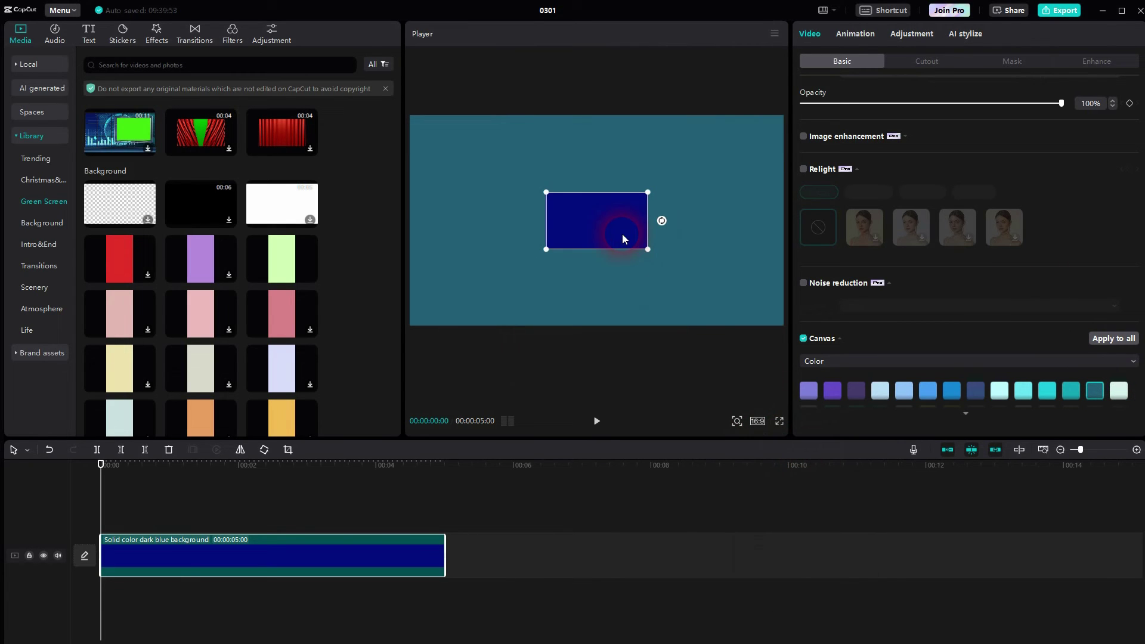
{"action": "left_click_drag", "start_coordinate": [593, 220], "coordinate": [601, 364]}
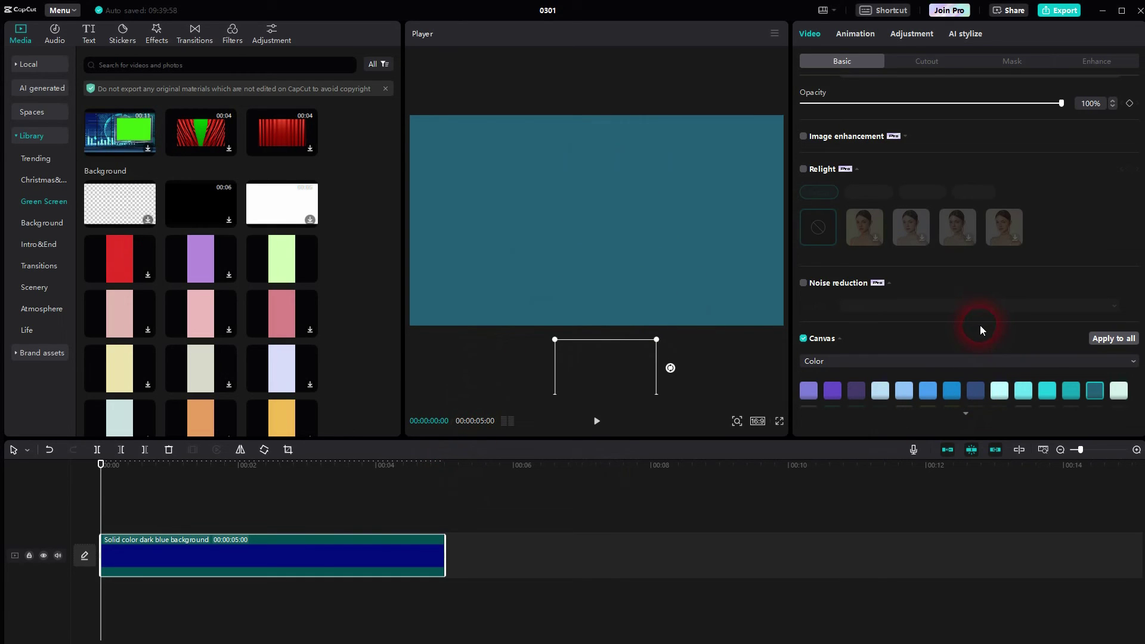
Convert the clip into 'Compound clip1' via its right-click menu
{"action": "right_click", "coordinate": [302, 553]}
{"action": "left_click", "coordinate": [352, 473]}
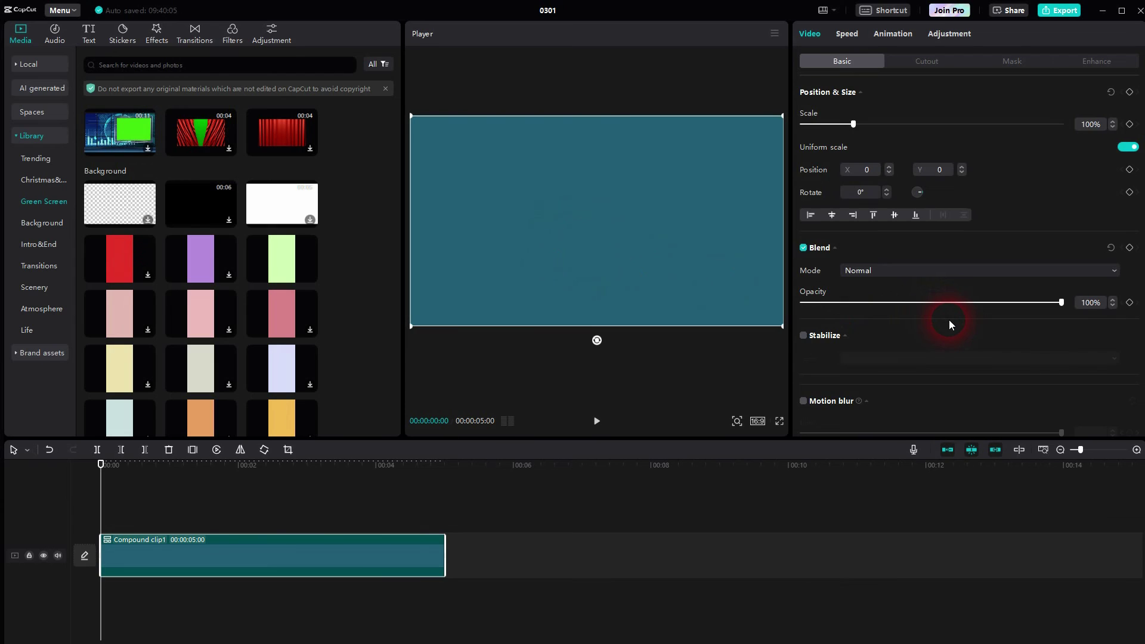
{"action": "scroll", "coordinate": [949, 322], "scroll_direction": "down", "scroll_amount": 3}
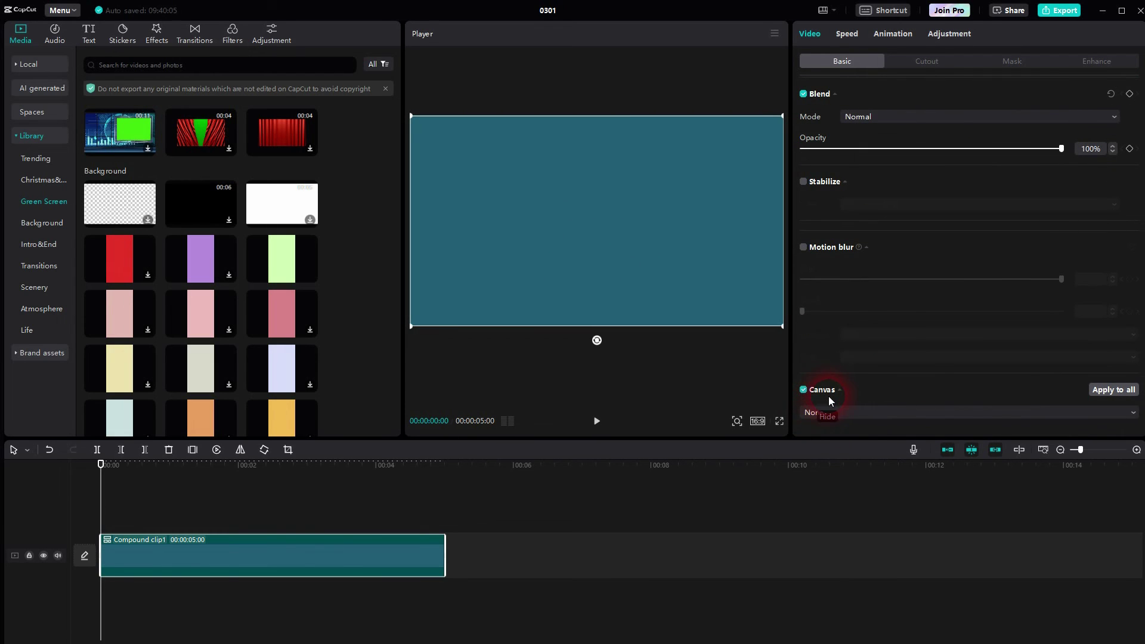